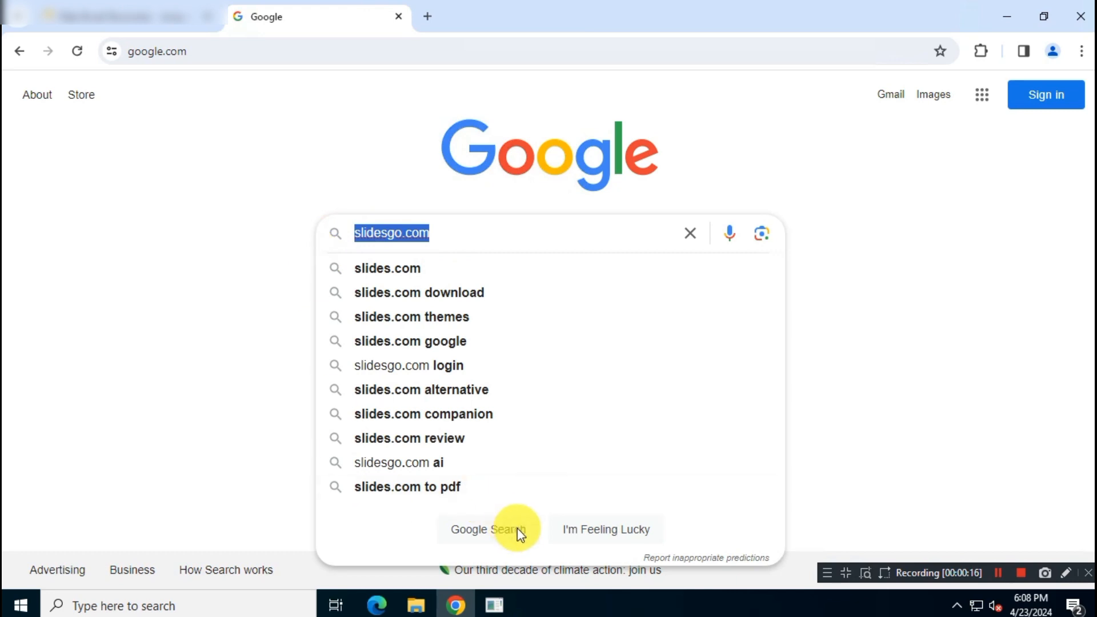
# Run the Google search for slidesgo.com and open the Slidesgo website from the results.
pyautogui.click(517, 530)
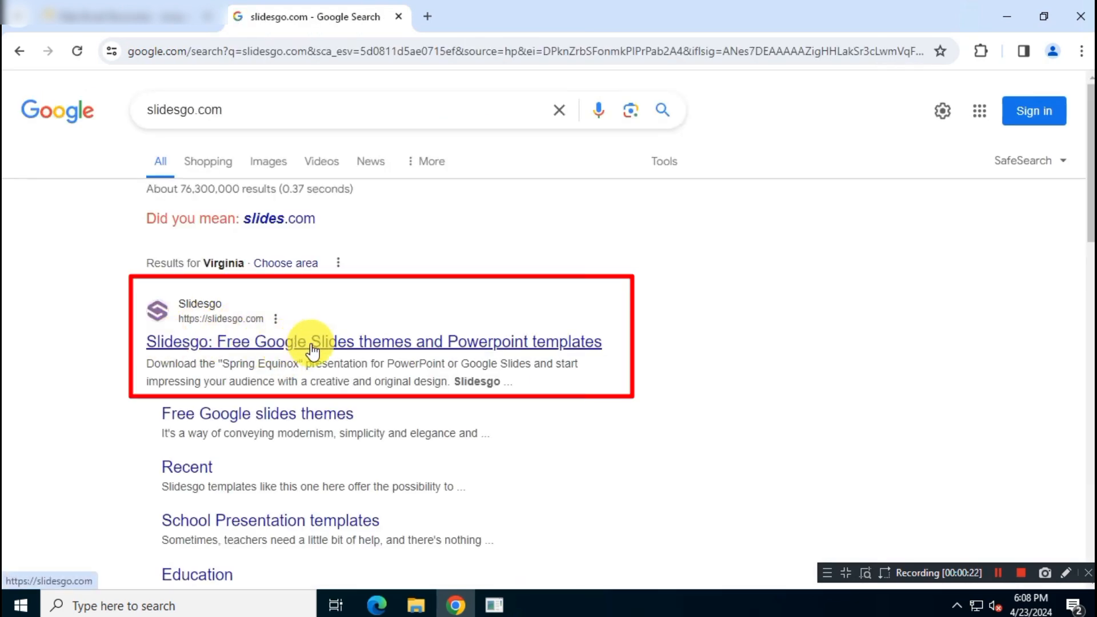
pyautogui.click(600, 345)
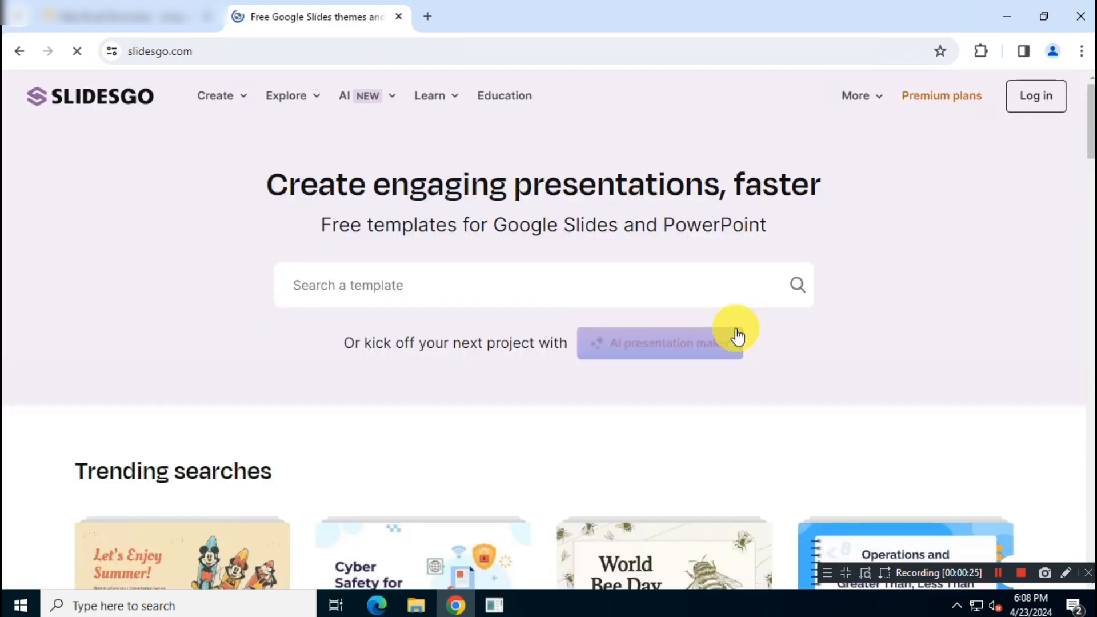
pyautogui.click(488, 50)
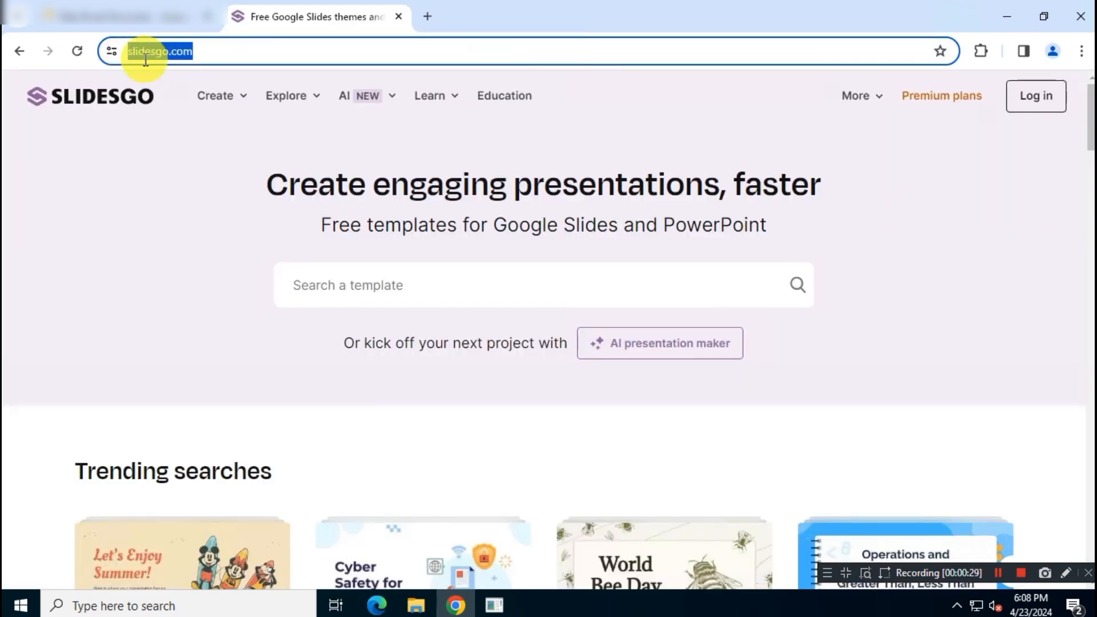
# Open the AI presentation maker from the Slidesgo home page.
pyautogui.moveTo(267, 184); pyautogui.dragTo(906, 194)
pyautogui.moveTo(321, 224); pyautogui.dragTo(882, 232)
pyautogui.click(884, 230)
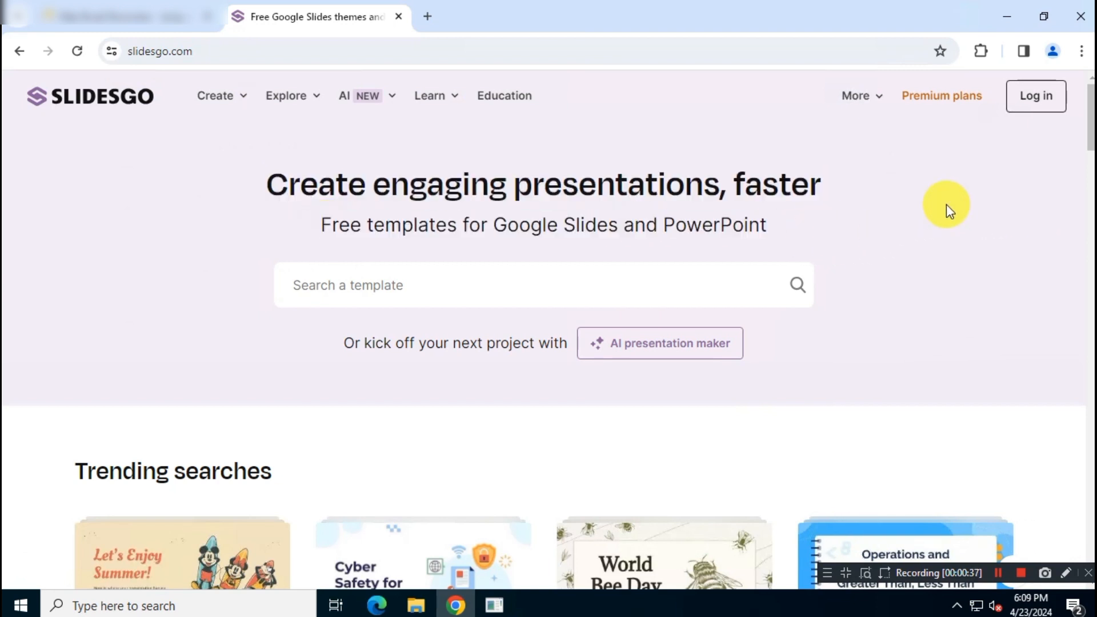
pyautogui.moveTo(342, 347); pyautogui.dragTo(571, 347)
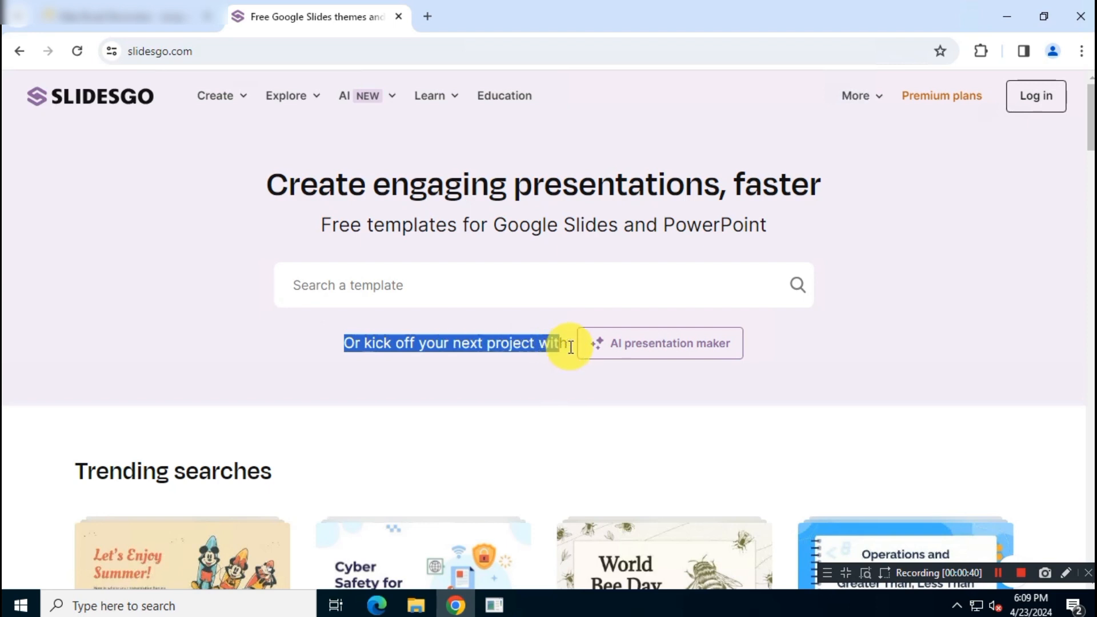
pyautogui.click(549, 381)
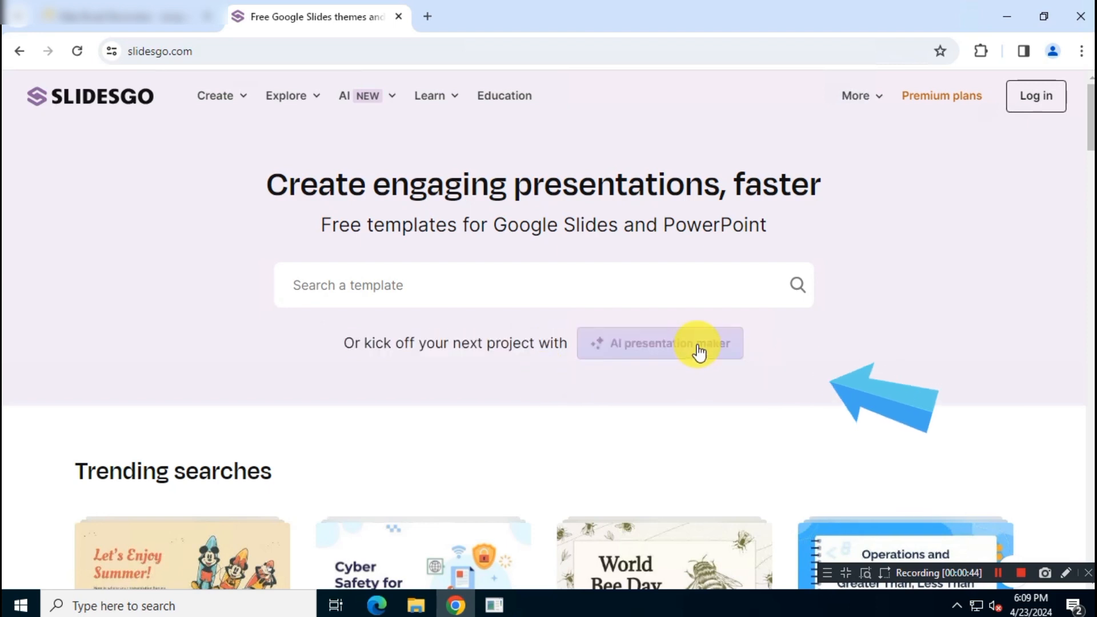
pyautogui.click(672, 345)
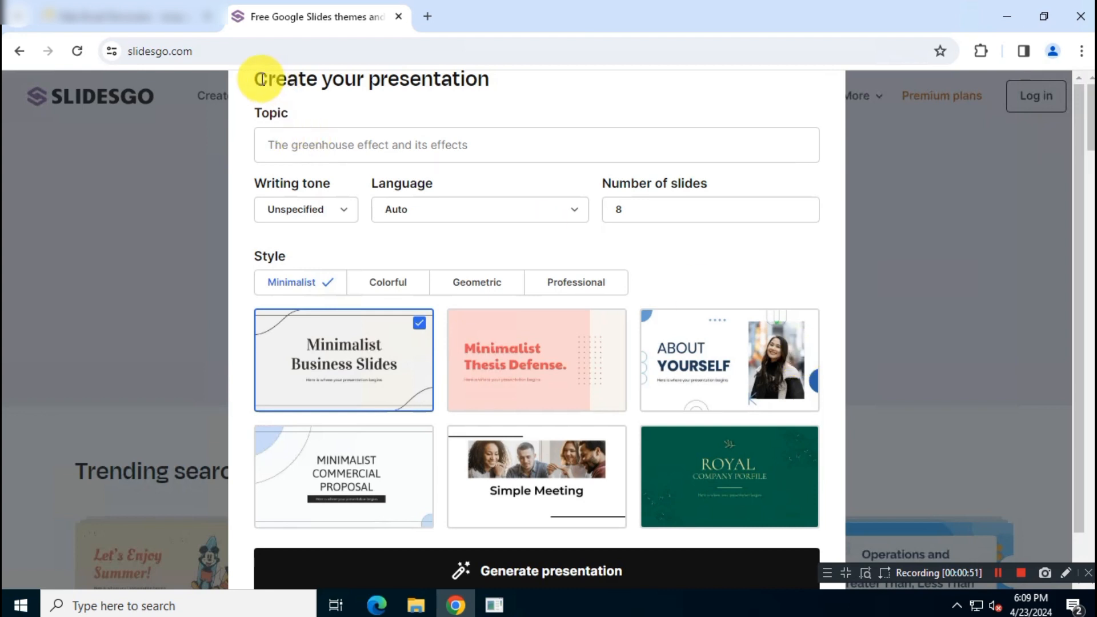
# Enter "A deep look into the dark matter" as the presentation topic.
pyautogui.moveTo(259, 78); pyautogui.dragTo(612, 98)
pyautogui.click(334, 121)
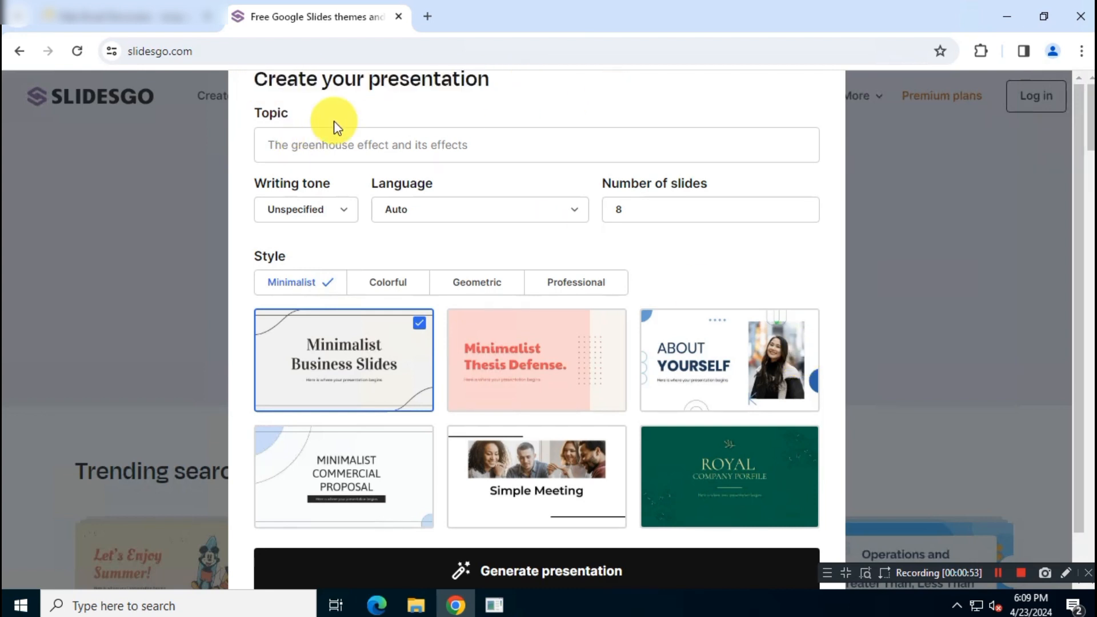
pyautogui.doubleClick(275, 111)
pyautogui.click(358, 144)
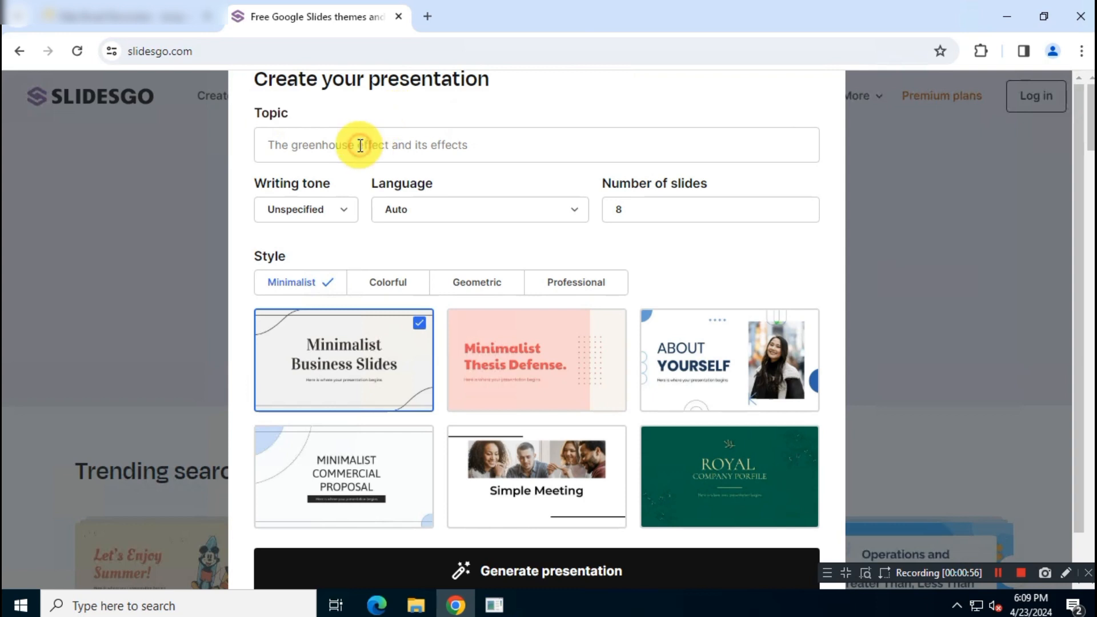
pyautogui.write('A deep look into the dark matter')
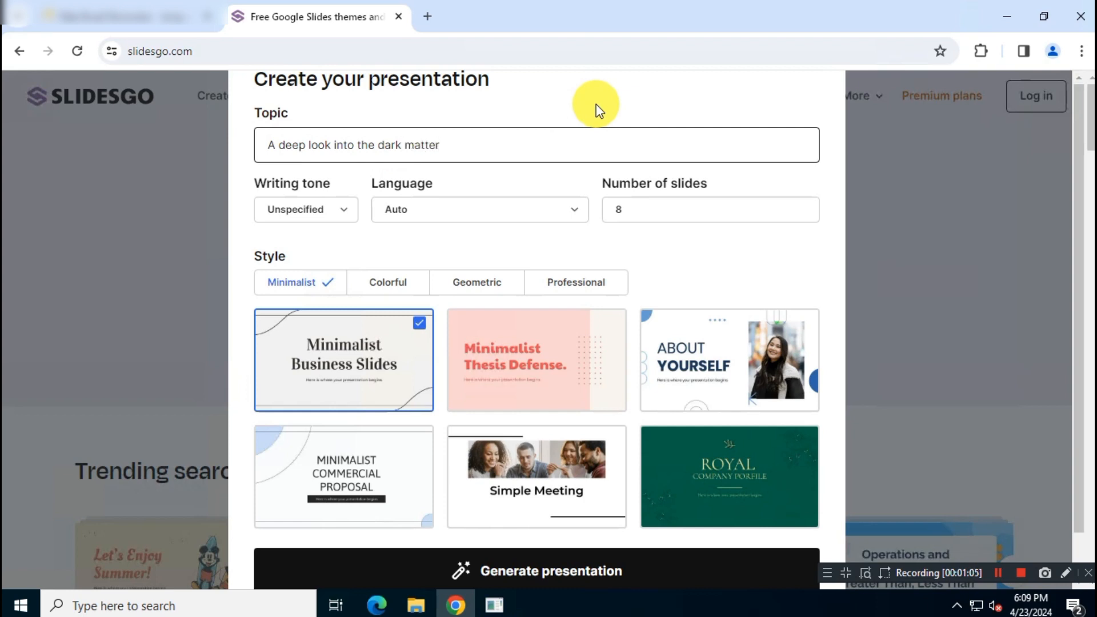
pyautogui.tripleClick(266, 145)
# Set the presentation's writing tone to Creative.
pyautogui.click(255, 179)
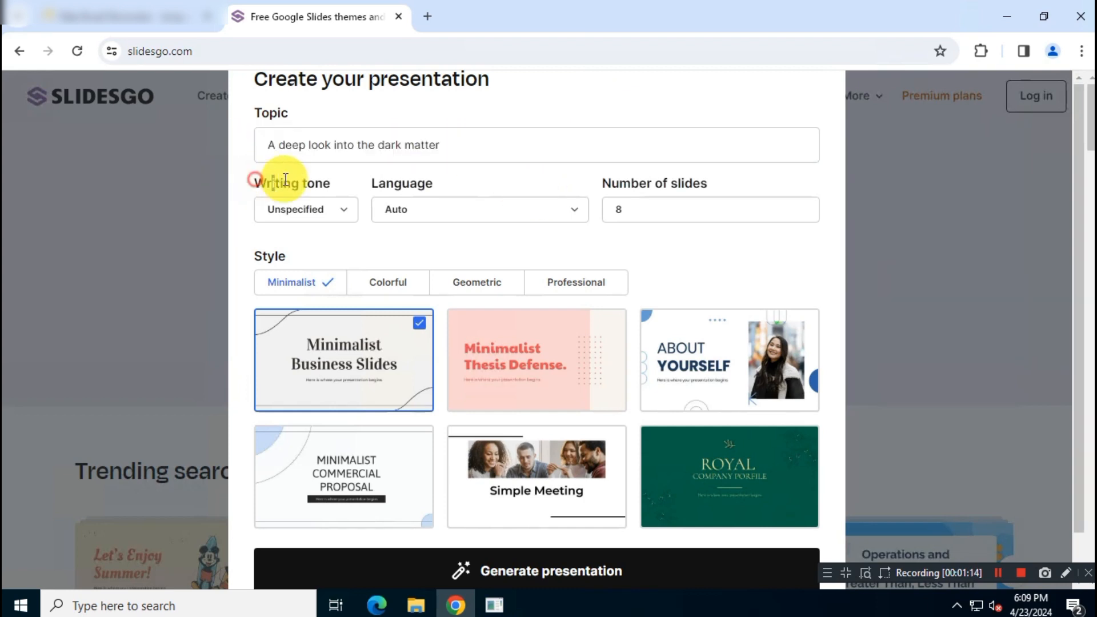
pyautogui.moveTo(285, 179); pyautogui.dragTo(346, 216)
pyautogui.click(346, 215)
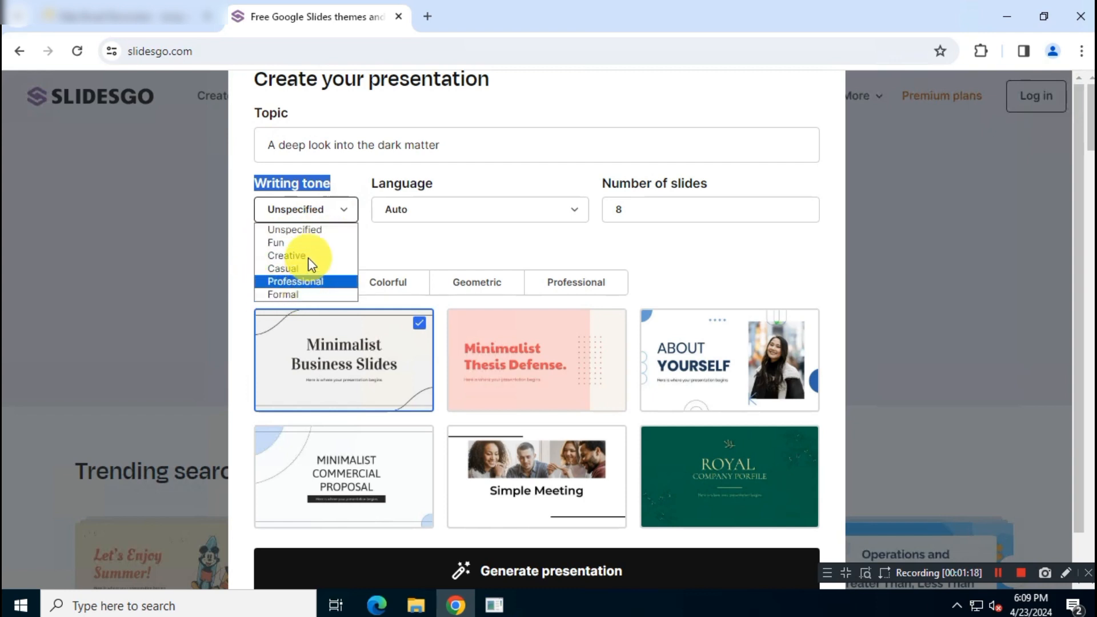
pyautogui.click(314, 255)
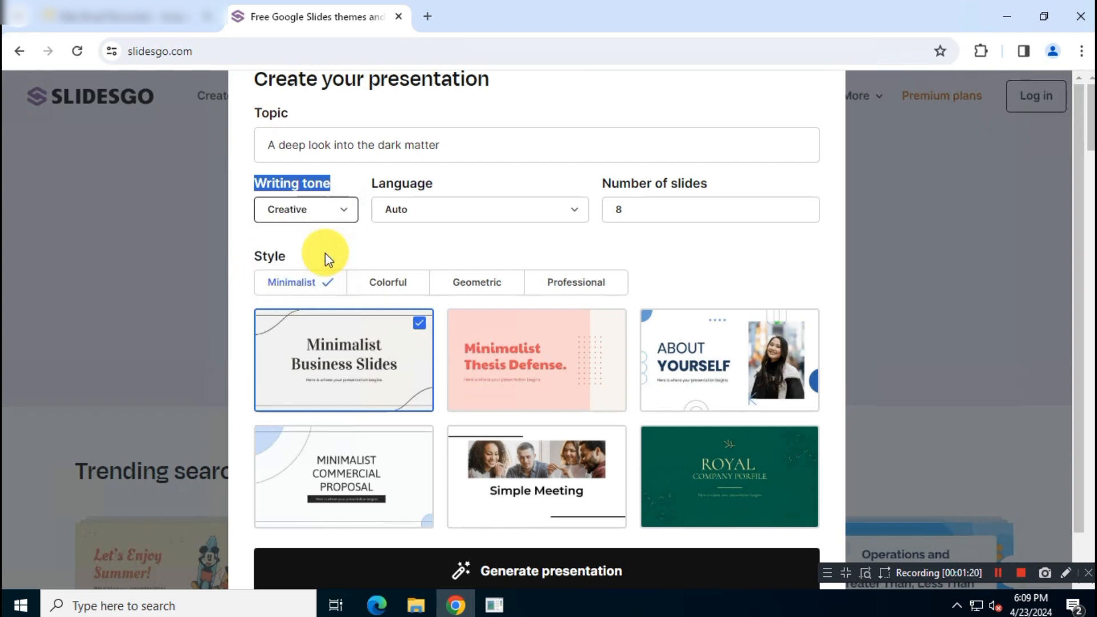
pyautogui.click(393, 255)
# Set the presentation's language to English.
pyautogui.moveTo(371, 183); pyautogui.dragTo(431, 232)
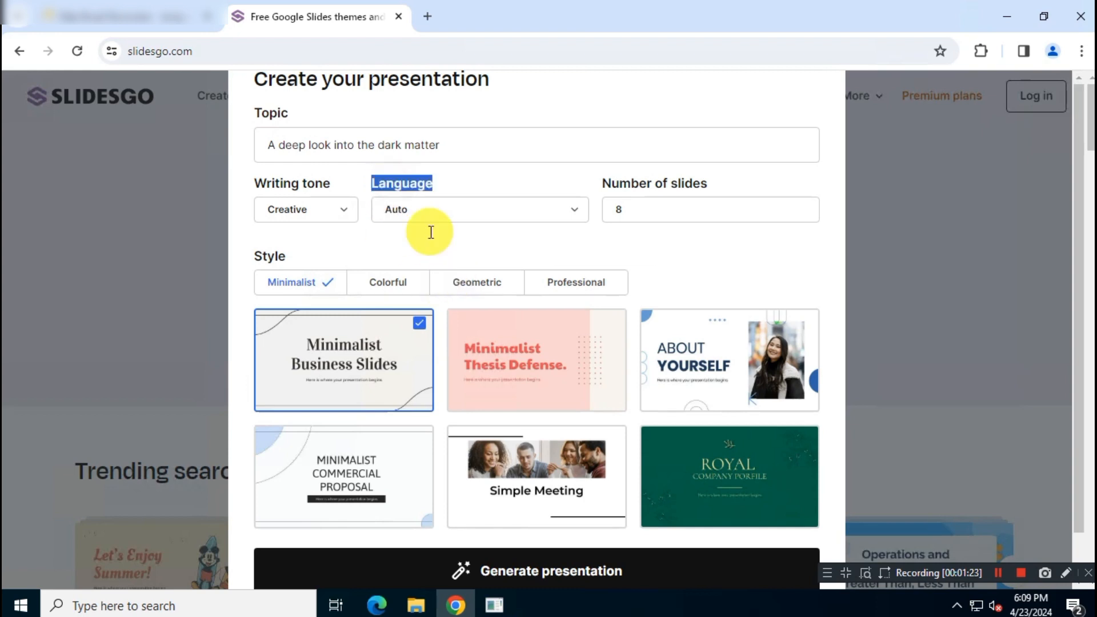
pyautogui.click(516, 212)
pyautogui.click(516, 213)
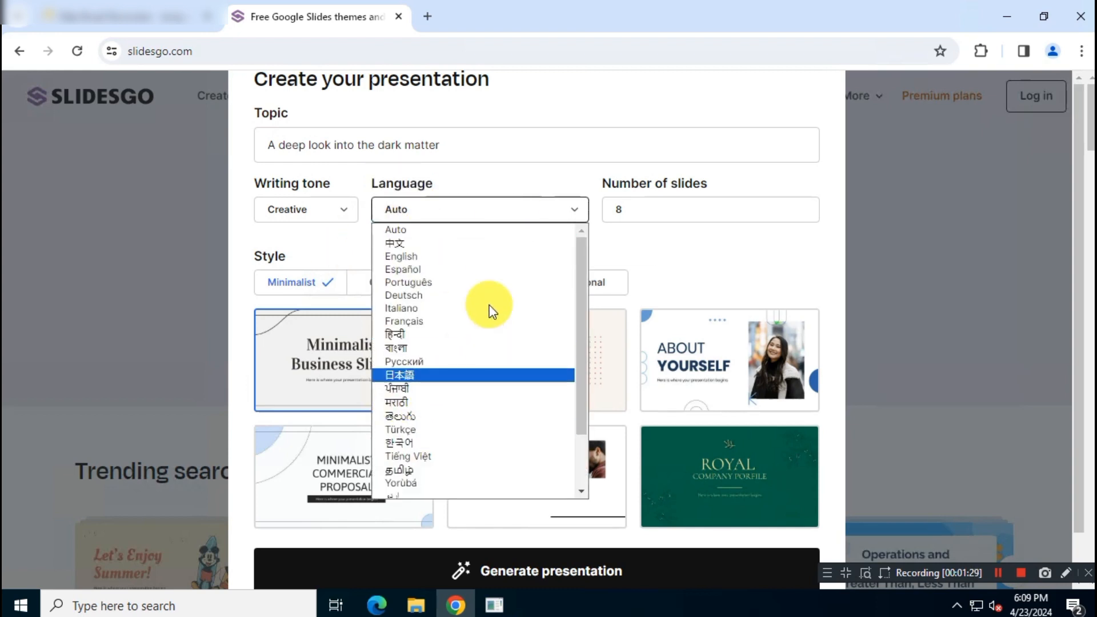
pyautogui.click(472, 257)
pyautogui.click(699, 237)
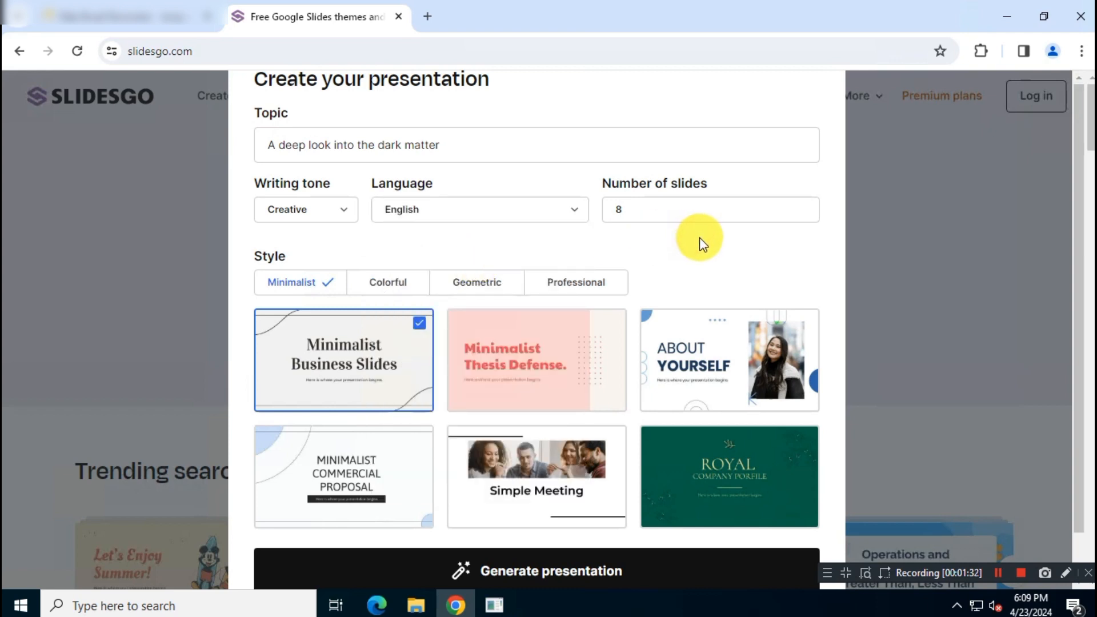
# Set the number of slides to 10.
pyautogui.doubleClick(617, 183)
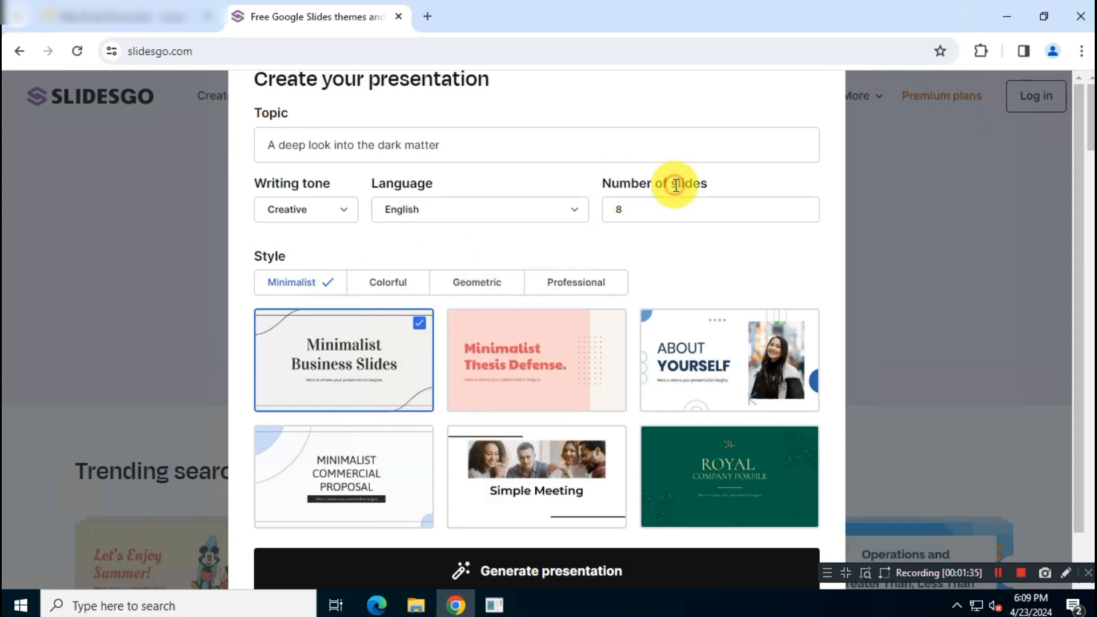
pyautogui.doubleClick(686, 183)
pyautogui.click(643, 206)
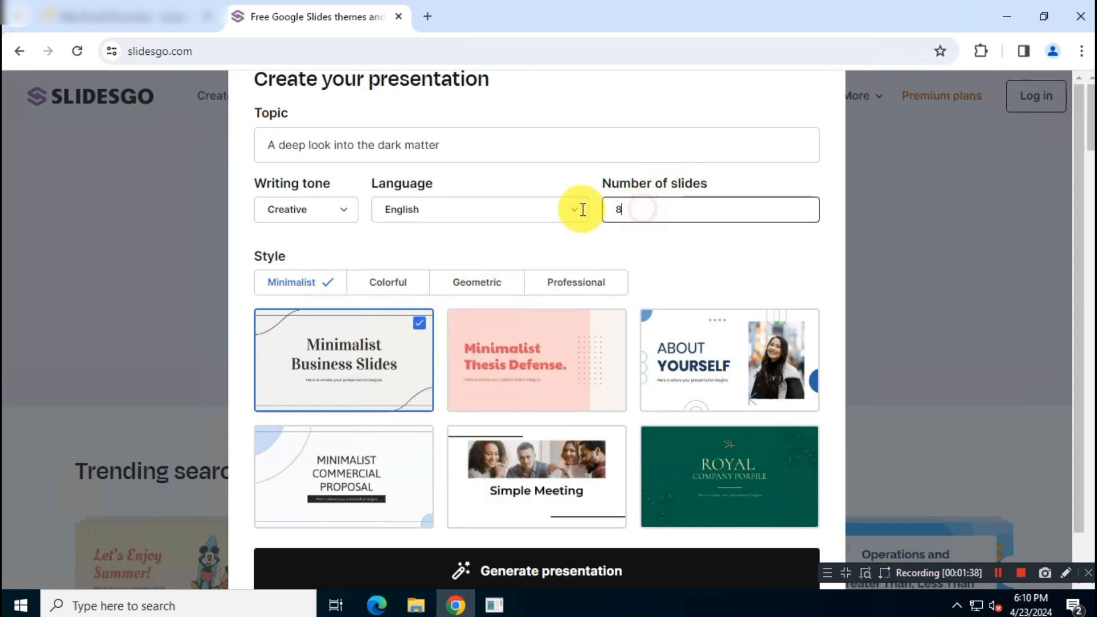
pyautogui.write('10')
pyautogui.click(663, 244)
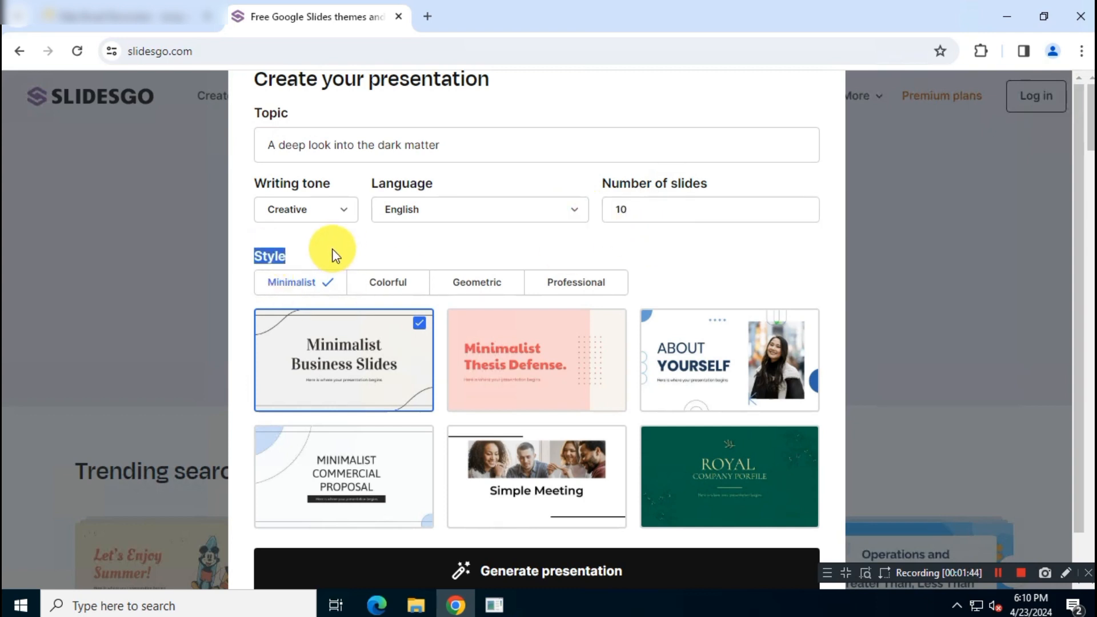
# Compare the style categories, choose the Simple Formal Consulting Toolkit template from the Geometric style, and generate the presentation.
pyautogui.click(353, 250)
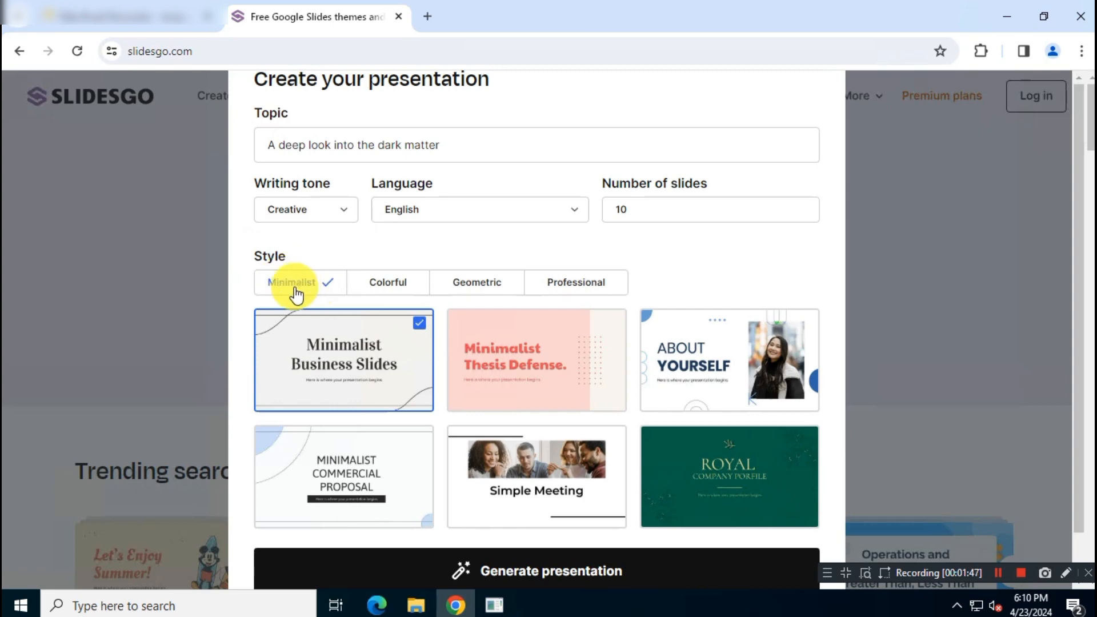
pyautogui.click(394, 290)
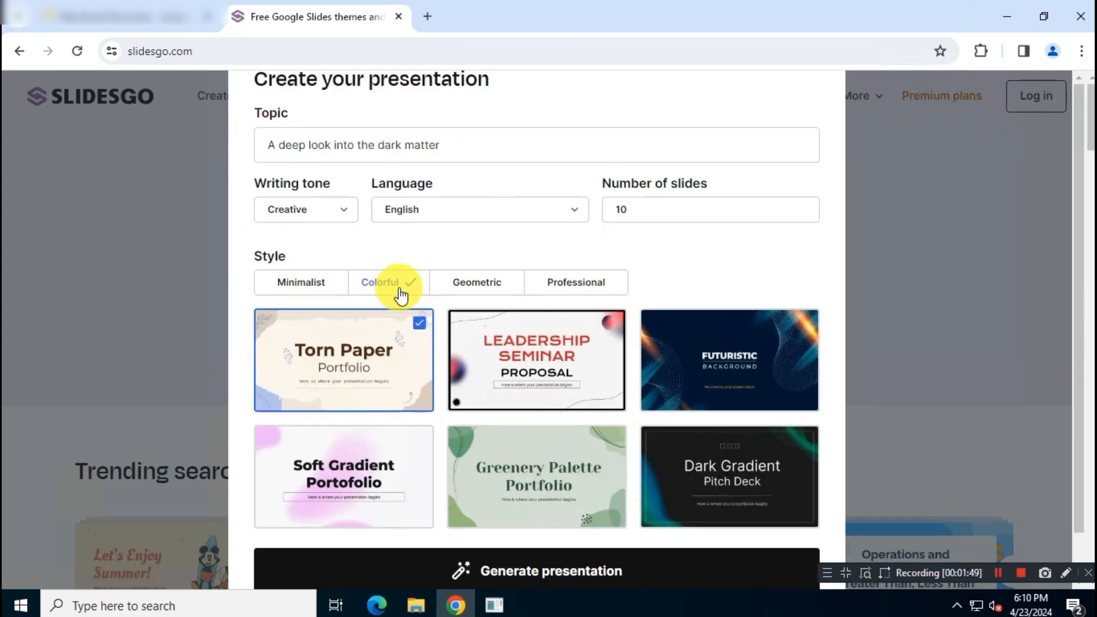
pyautogui.click(483, 290)
pyautogui.click(570, 283)
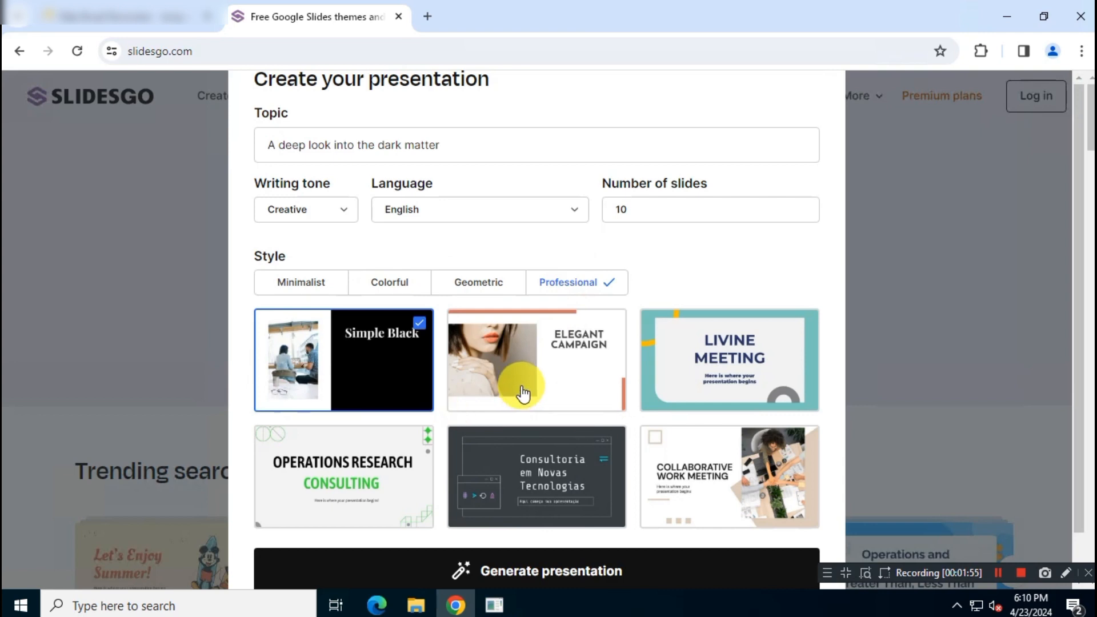
pyautogui.click(478, 284)
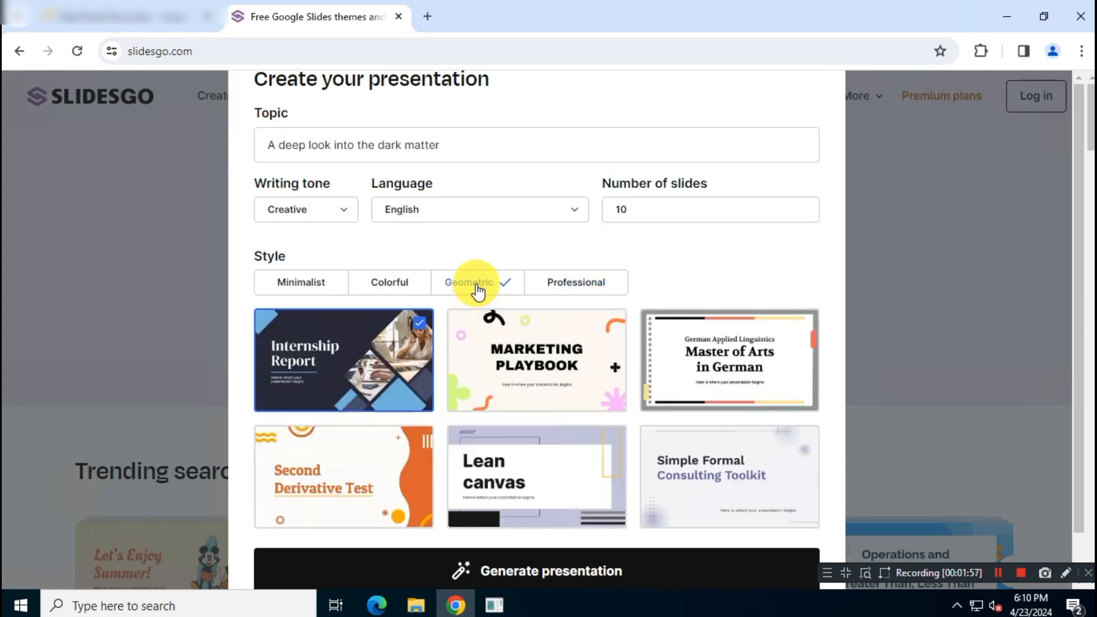
pyautogui.click(373, 294)
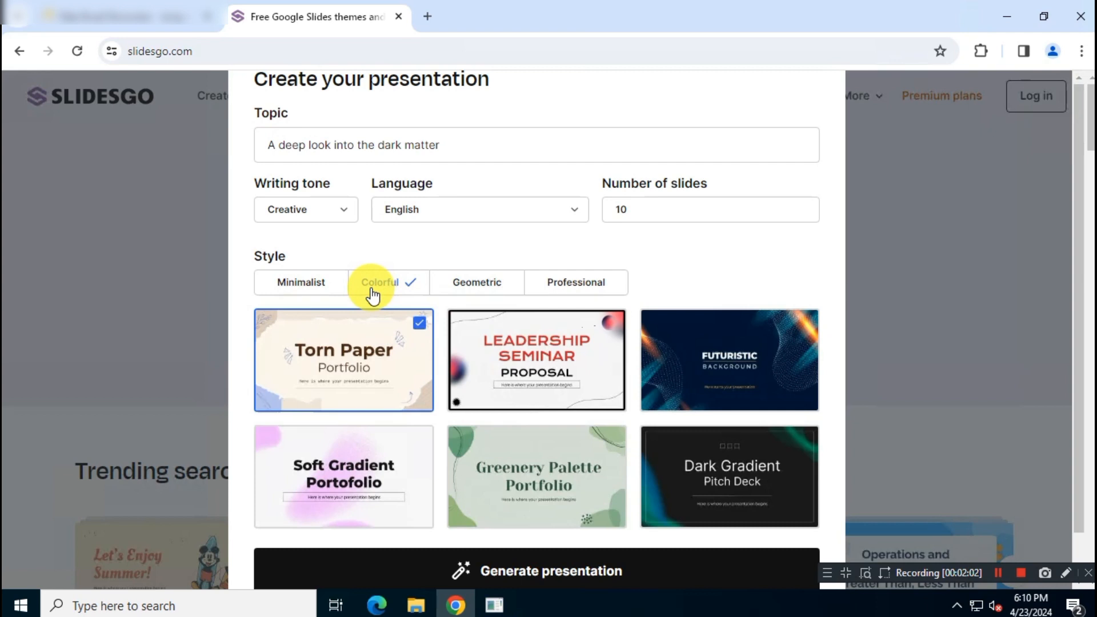
pyautogui.click(470, 290)
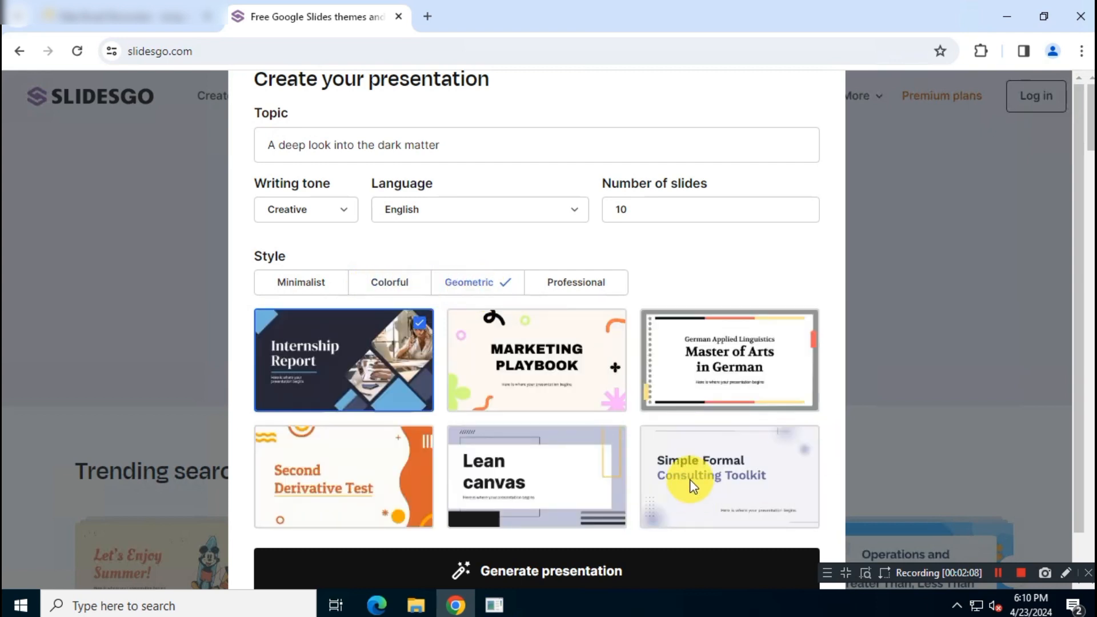
pyautogui.click(750, 483)
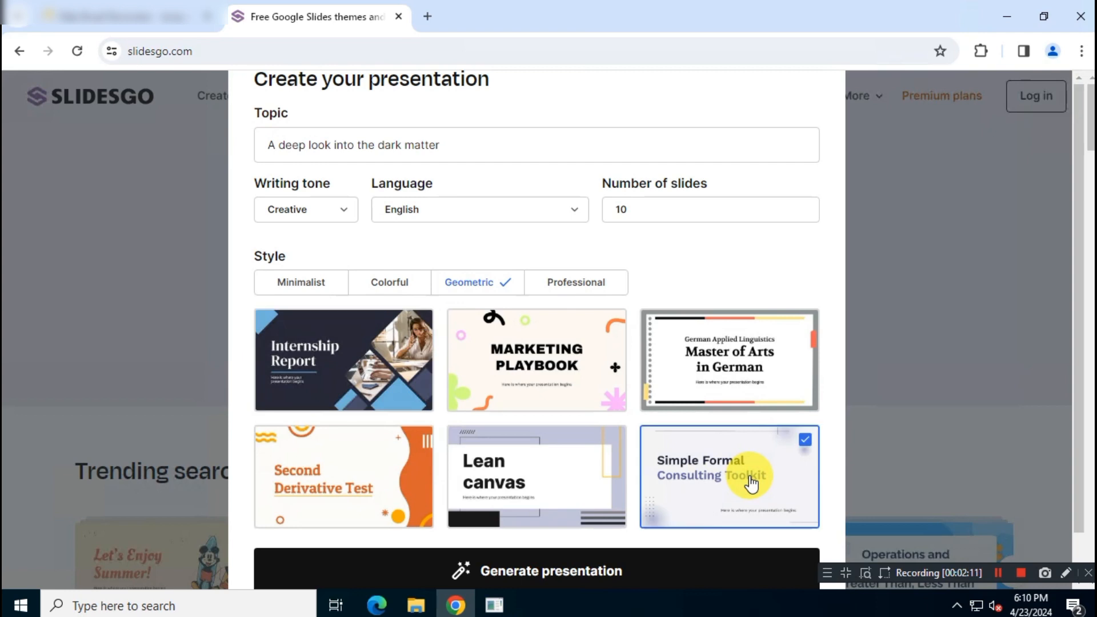
pyautogui.scroll(-1, 746, 448)
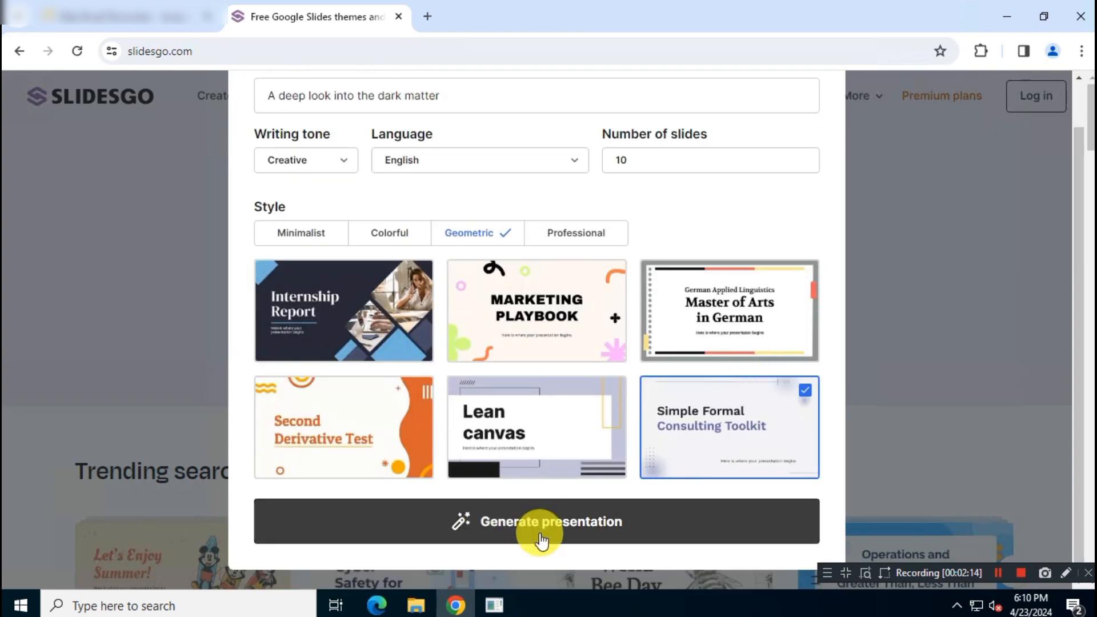
pyautogui.click(664, 523)
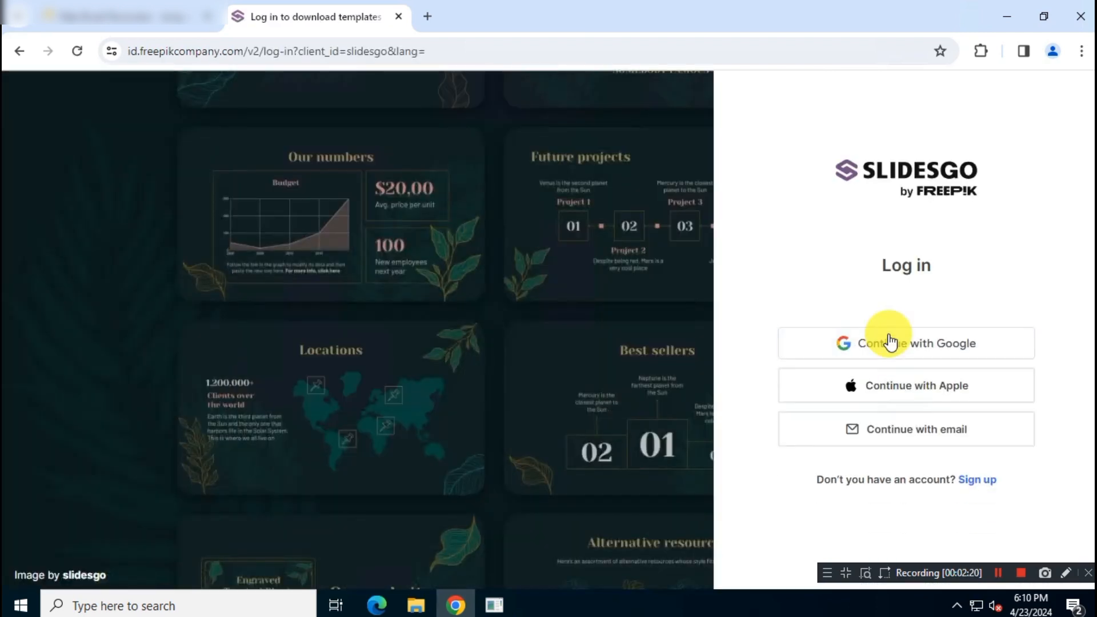
# Switch from the Slidesgo login page to the sign-up page for creating an account.
pyautogui.moveTo(855, 273); pyautogui.dragTo(984, 272)
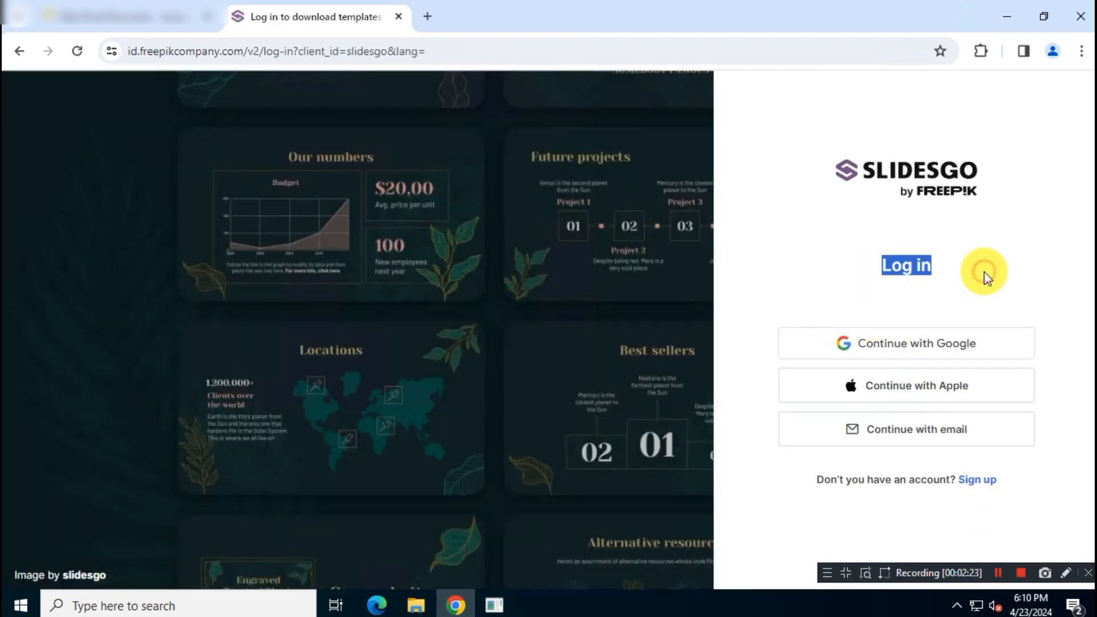
pyautogui.click(983, 272)
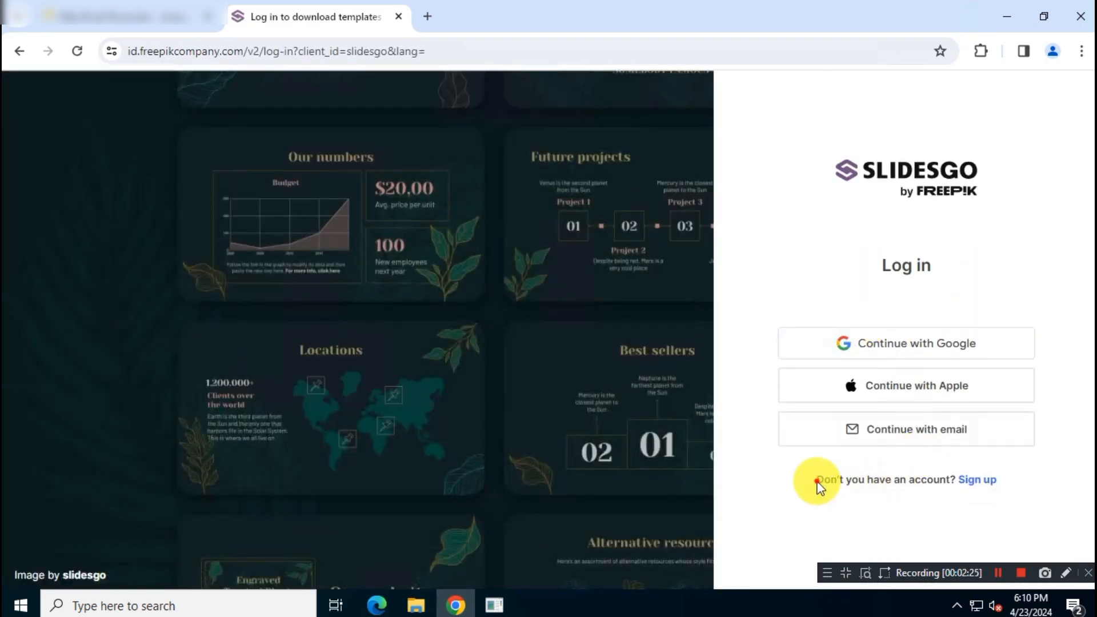
pyautogui.moveTo(818, 483); pyautogui.dragTo(955, 480)
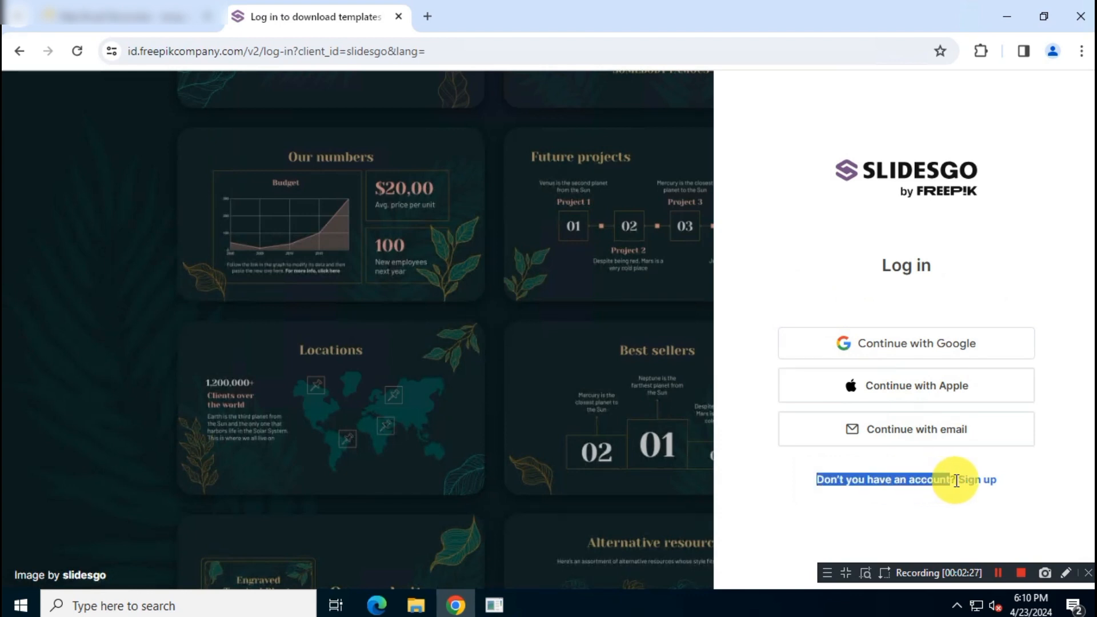
pyautogui.click(940, 520)
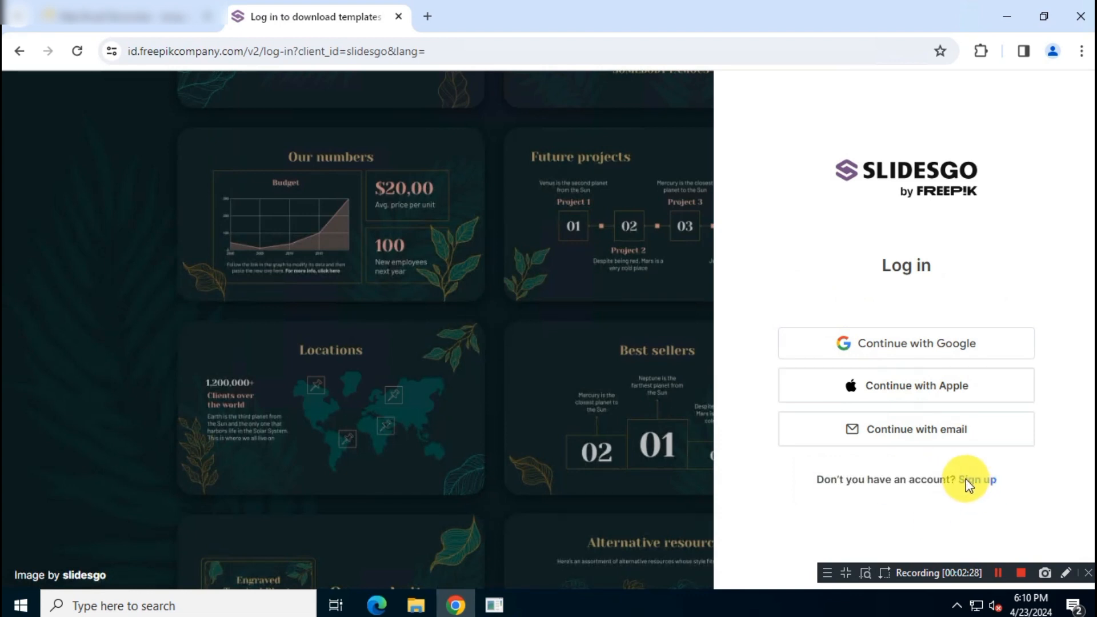
pyautogui.click(1046, 469)
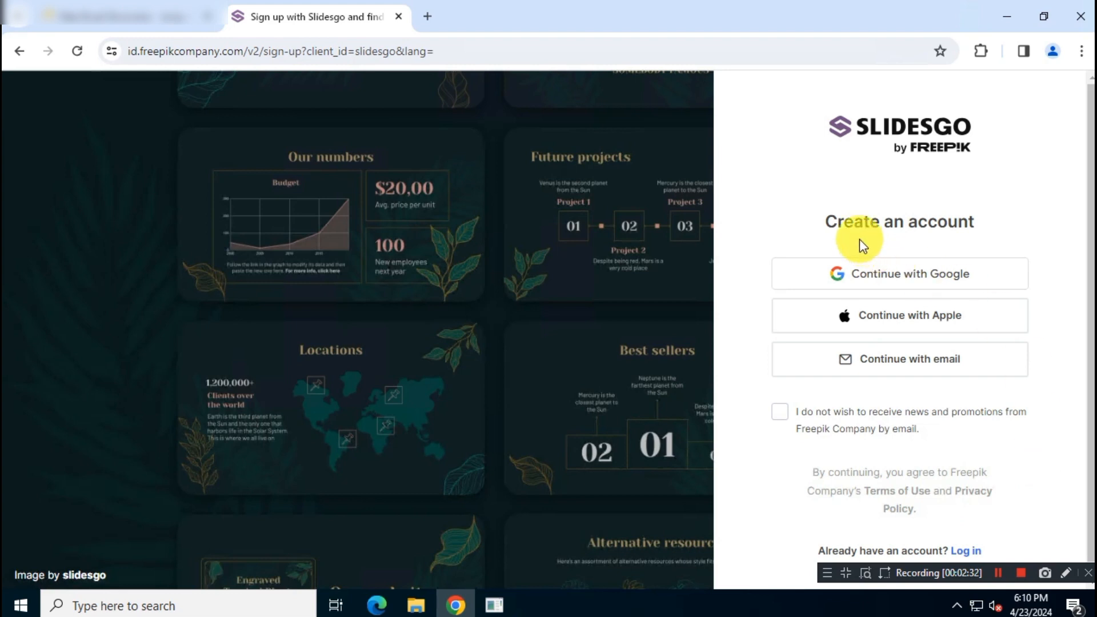
# Sign up with the email option, entering the account's email address and password, and dismiss the password-saving prompt and the message notification.
pyautogui.moveTo(830, 223); pyautogui.dragTo(1073, 274)
pyautogui.click(1072, 274)
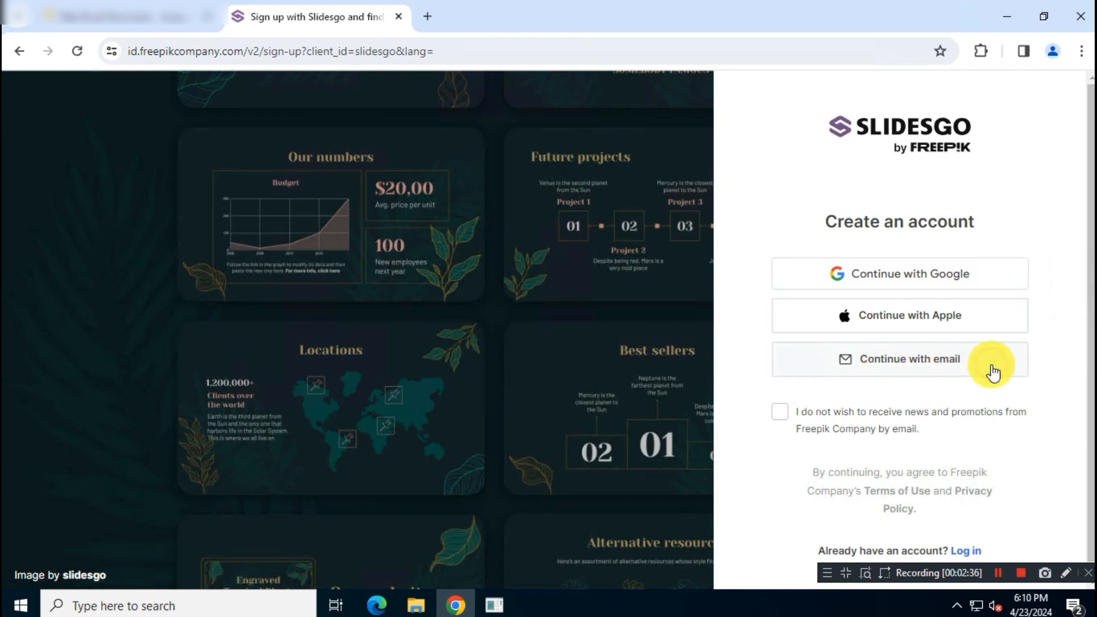
pyautogui.click(993, 373)
pyautogui.click(857, 300)
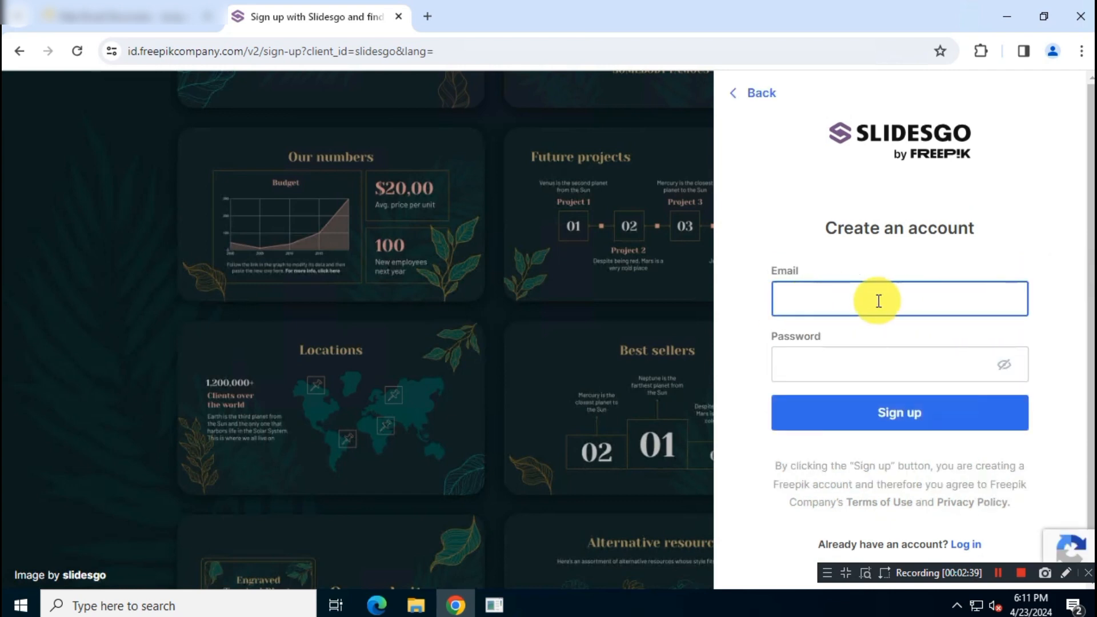
pyautogui.hotkey('ctrl', 'v')
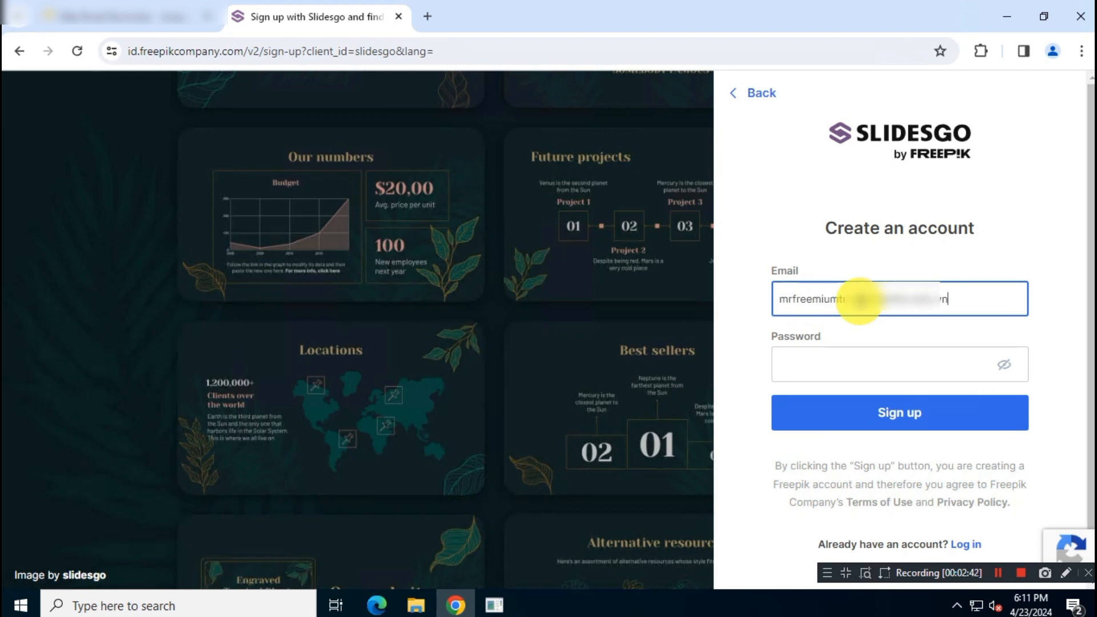
pyautogui.click(886, 364)
pyautogui.hotkey('ctrl', 'v')
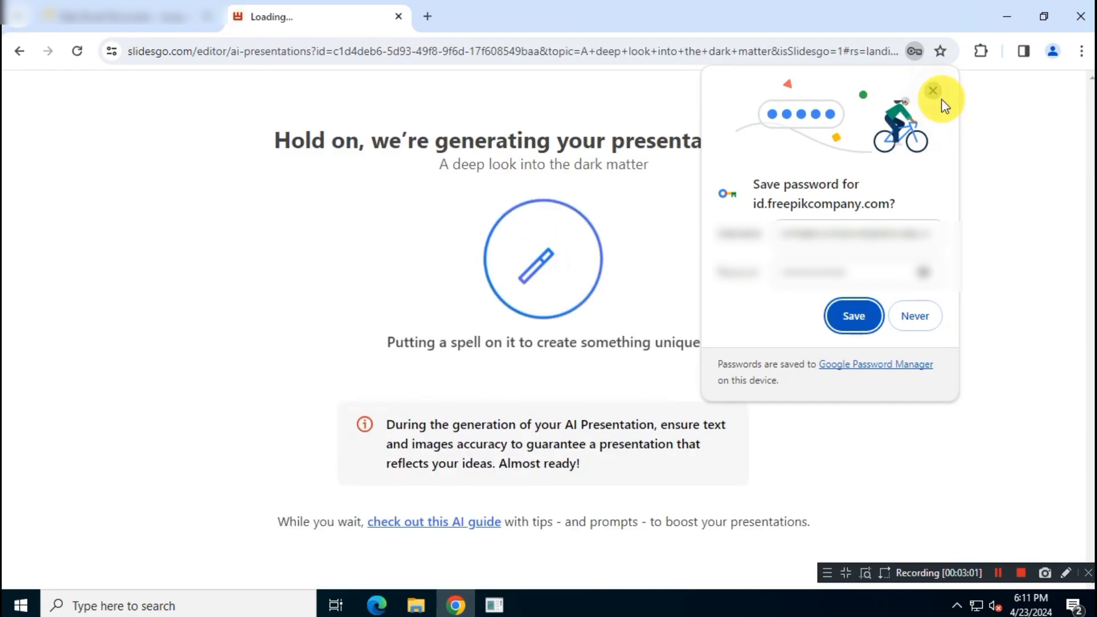
pyautogui.click(981, 119)
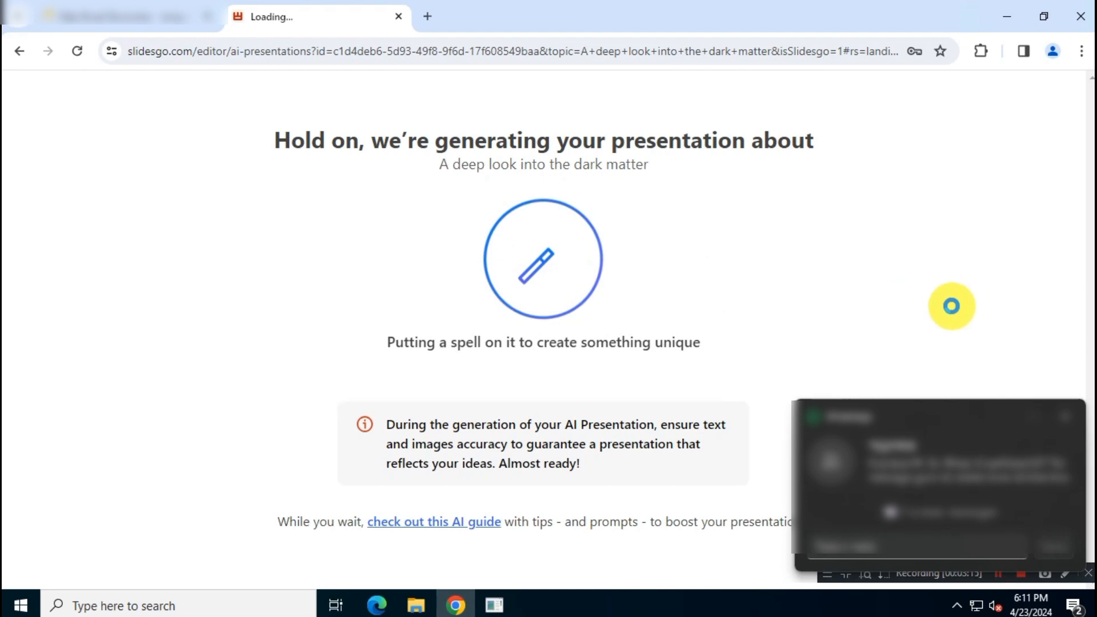
pyautogui.click(1065, 416)
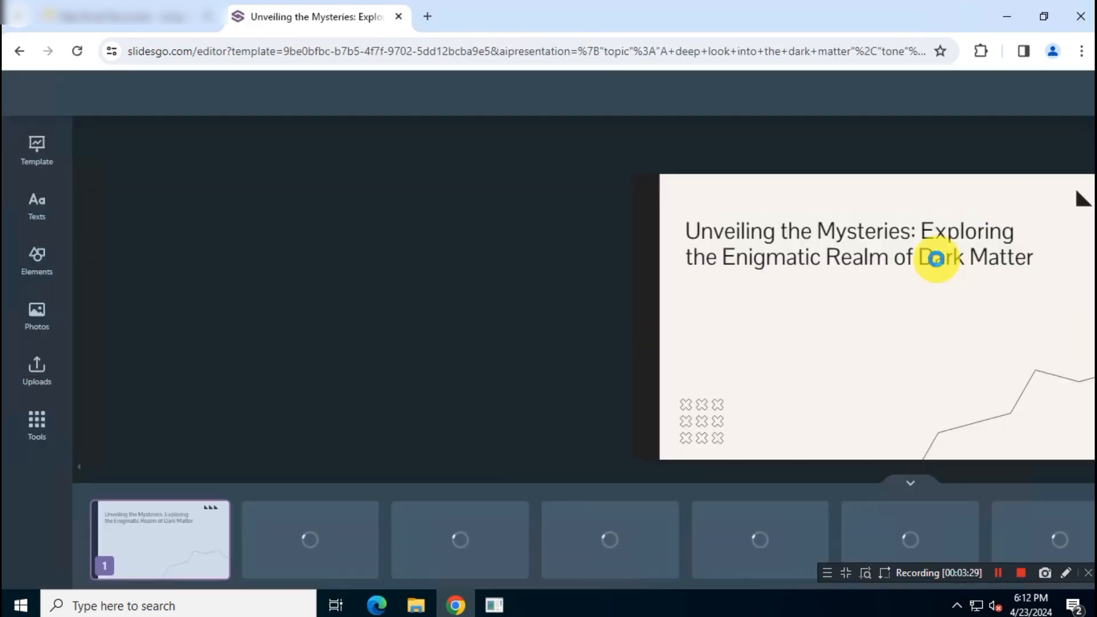
pyautogui.click(935, 258)
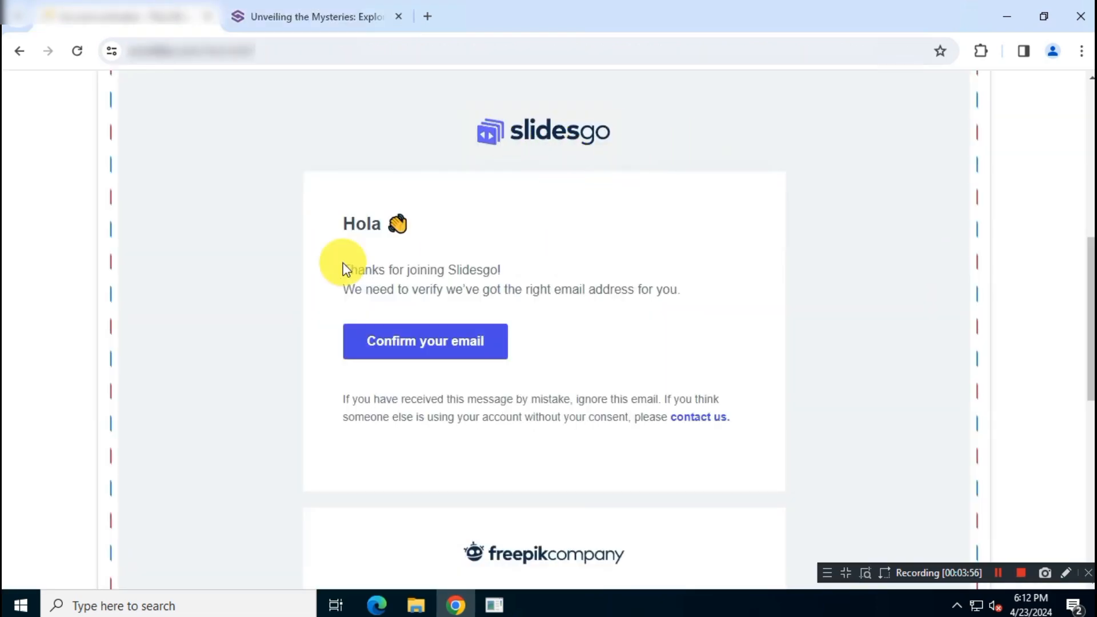
# Confirm the new account's email address from the Slidesgo verification message and save Education as the interest.
pyautogui.moveTo(342, 269); pyautogui.dragTo(789, 295)
pyautogui.click(731, 355)
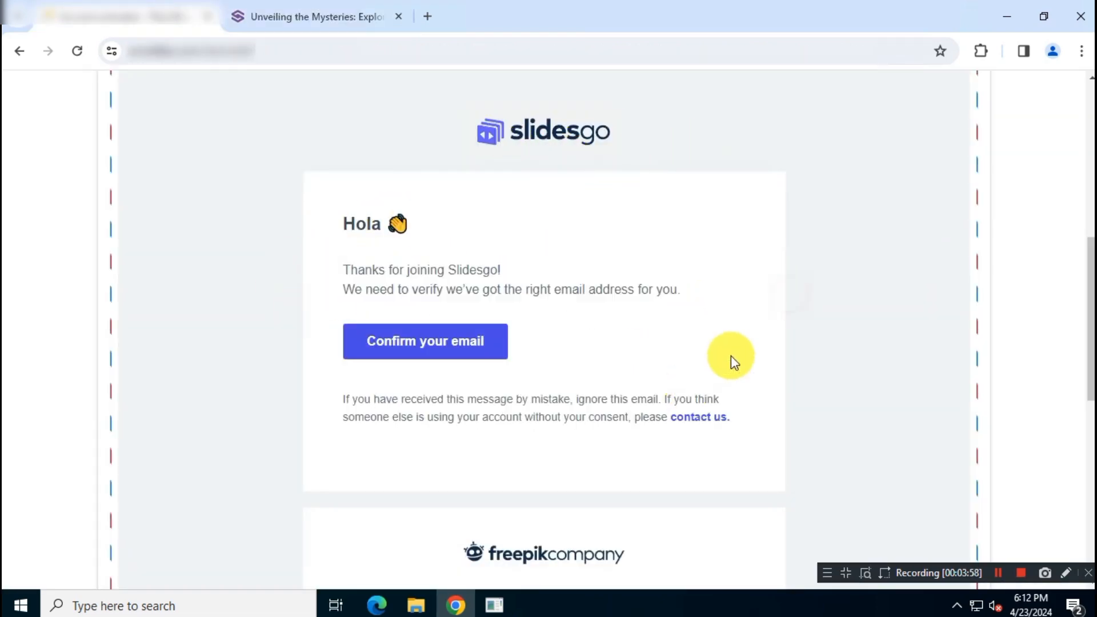
pyautogui.click(447, 341)
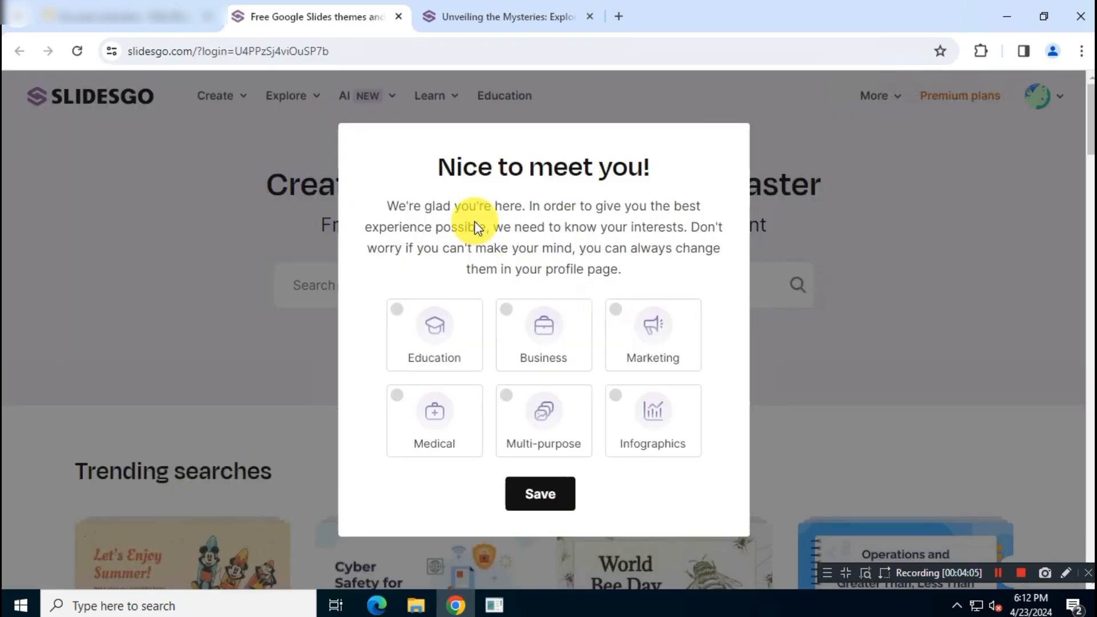
pyautogui.click(433, 350)
pyautogui.click(539, 492)
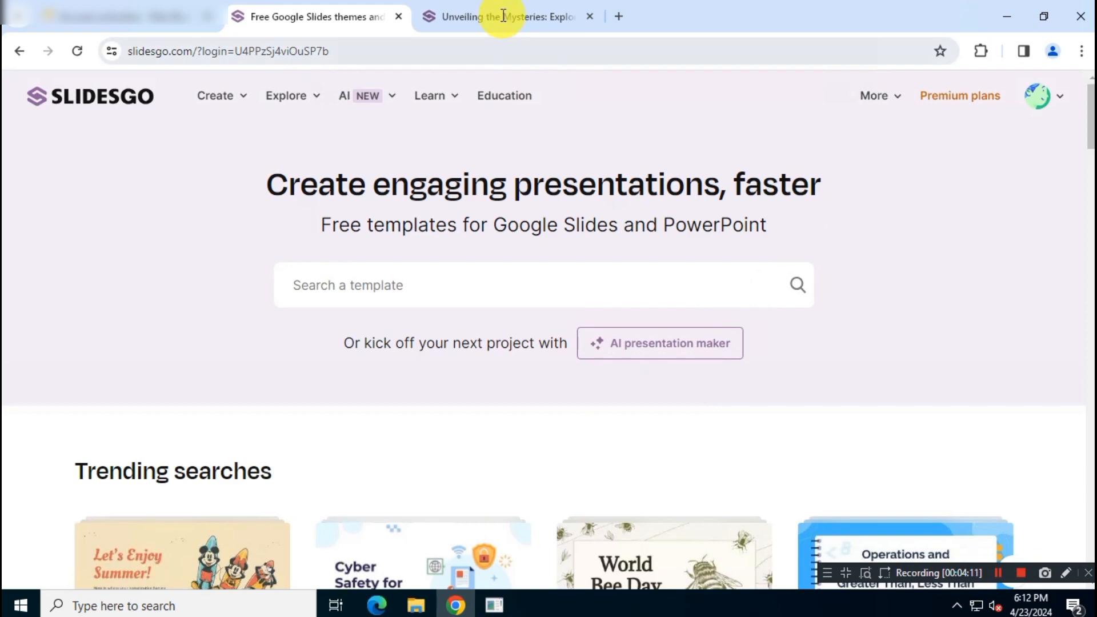
# Return to the generated dark matter presentation and examine its slides one by one through slide 10.
pyautogui.click(502, 15)
pyautogui.click(559, 512)
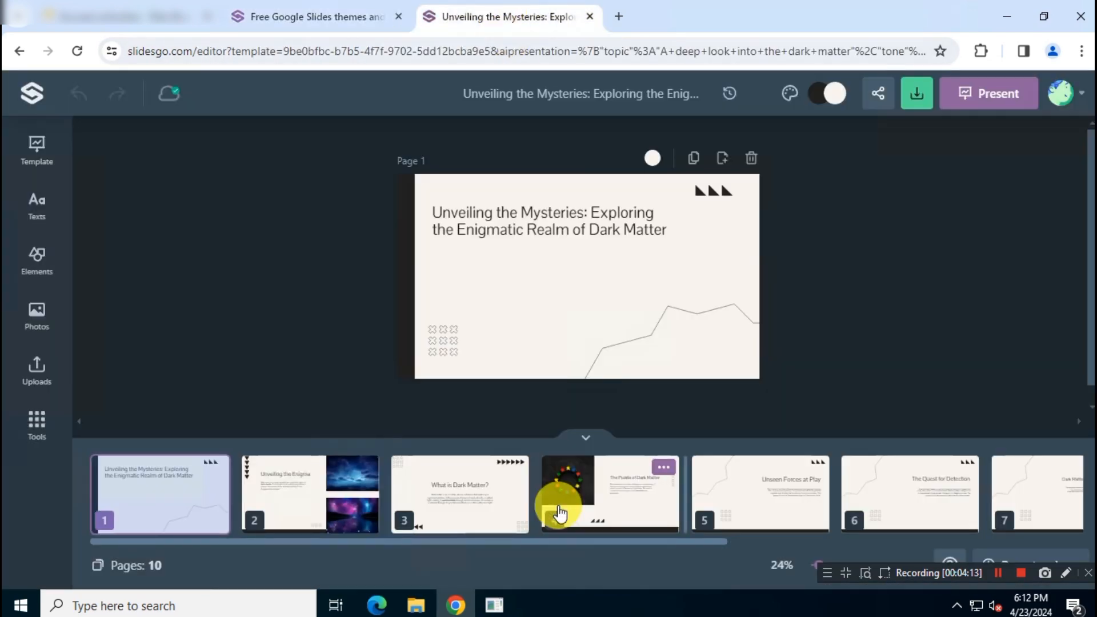
pyautogui.click(317, 505)
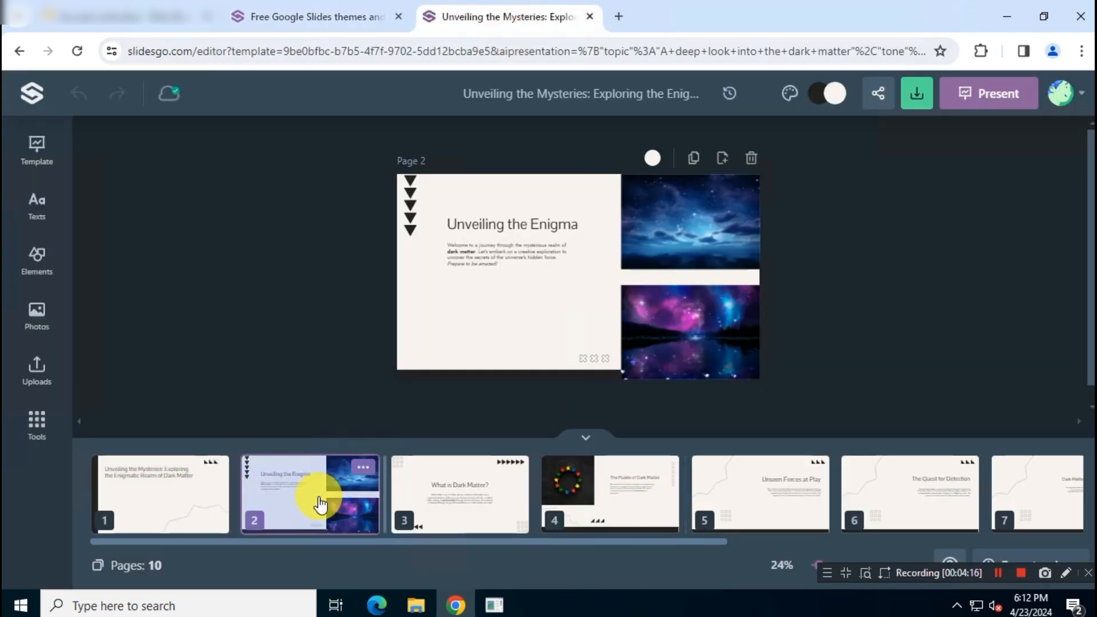
pyautogui.click(452, 498)
pyautogui.click(597, 497)
pyautogui.click(738, 507)
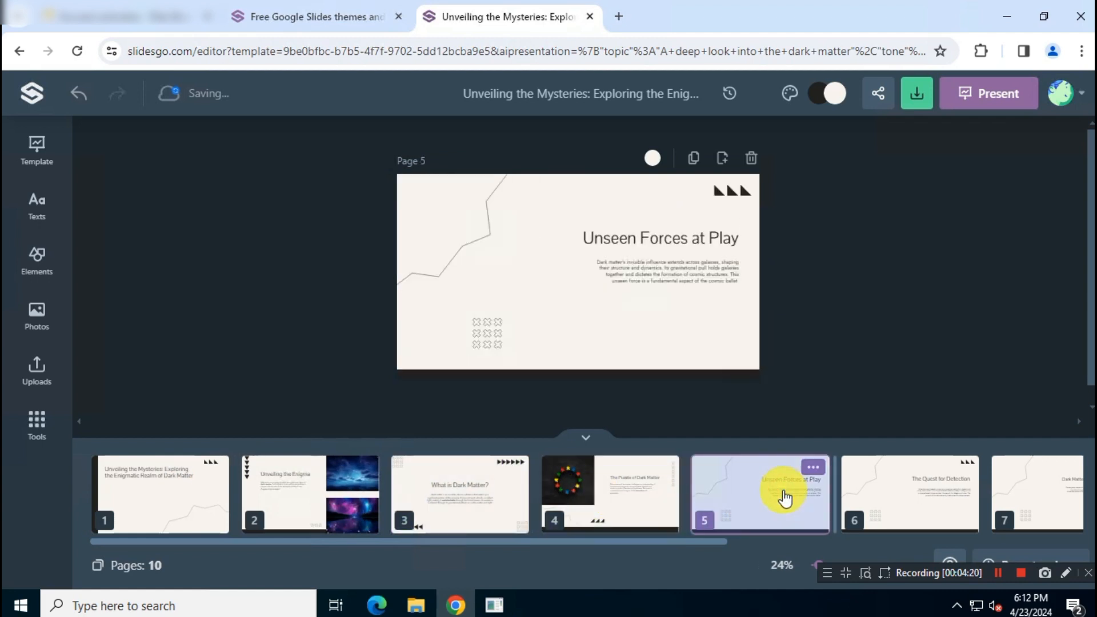
pyautogui.click(889, 490)
pyautogui.moveTo(713, 542); pyautogui.dragTo(1071, 563)
pyautogui.click(492, 512)
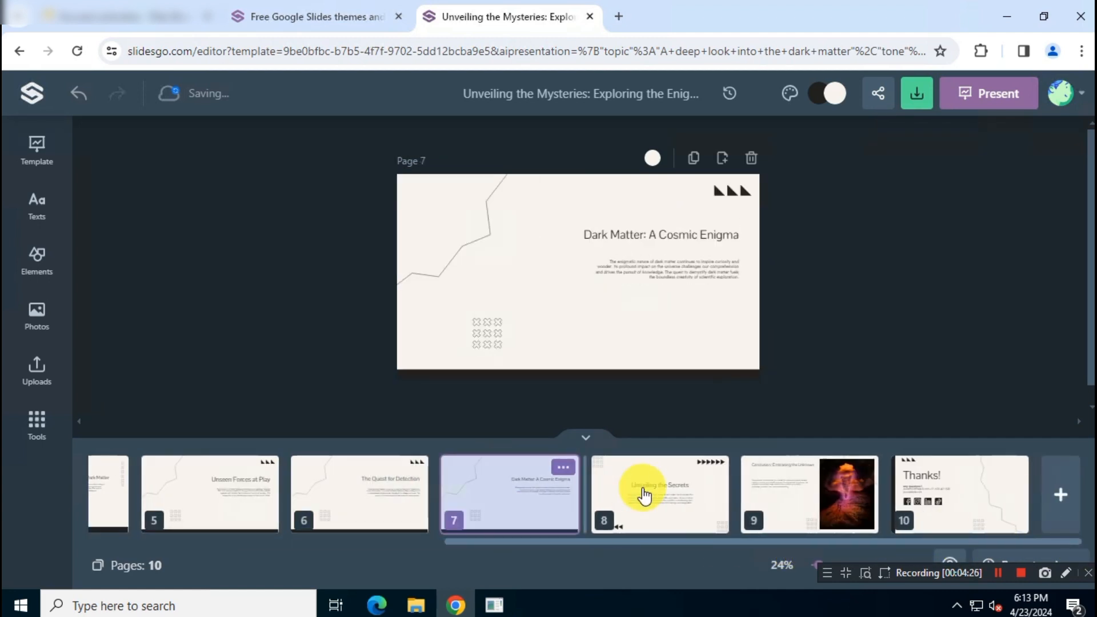
pyautogui.click(646, 491)
pyautogui.click(790, 492)
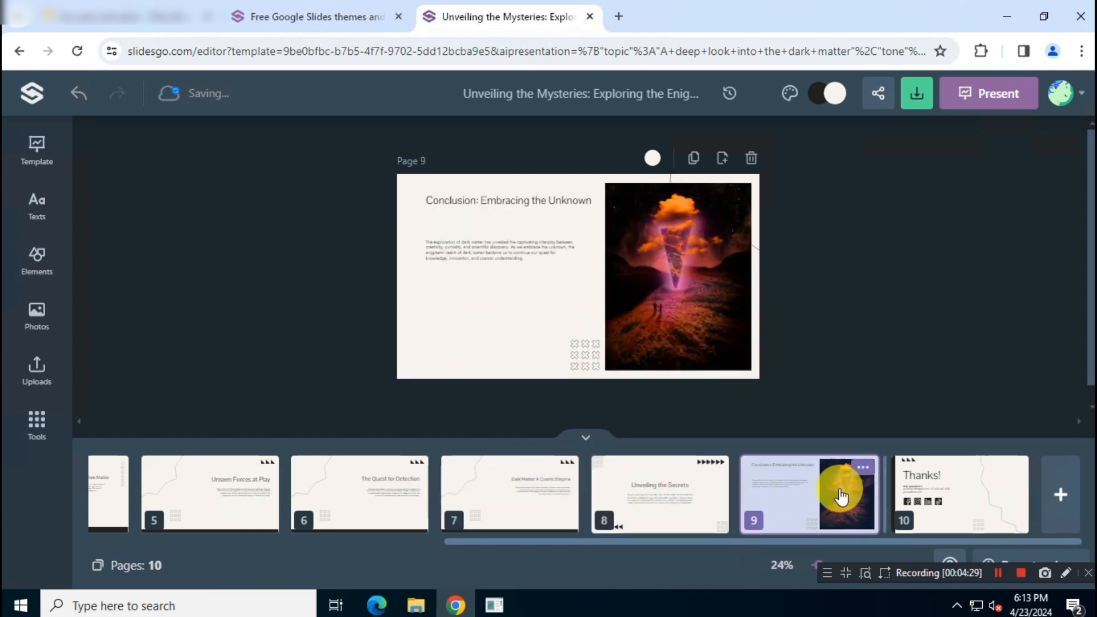
pyautogui.click(934, 499)
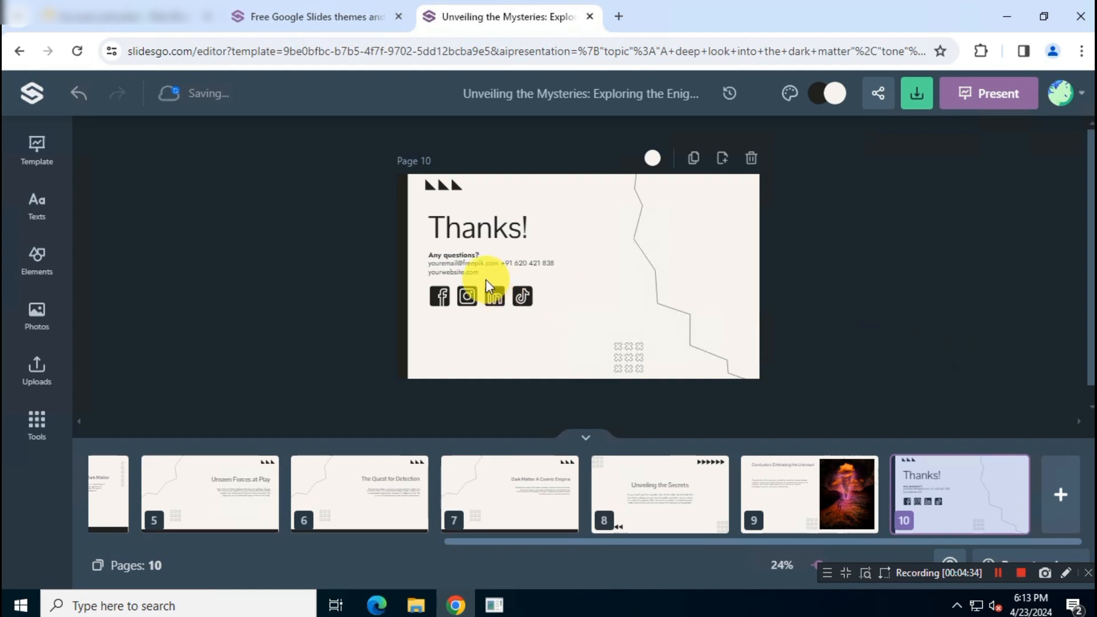
# Replace the contact text under "Thanks!" on slide 10 with "This Is Mr. Freemium".
pyautogui.click(461, 271)
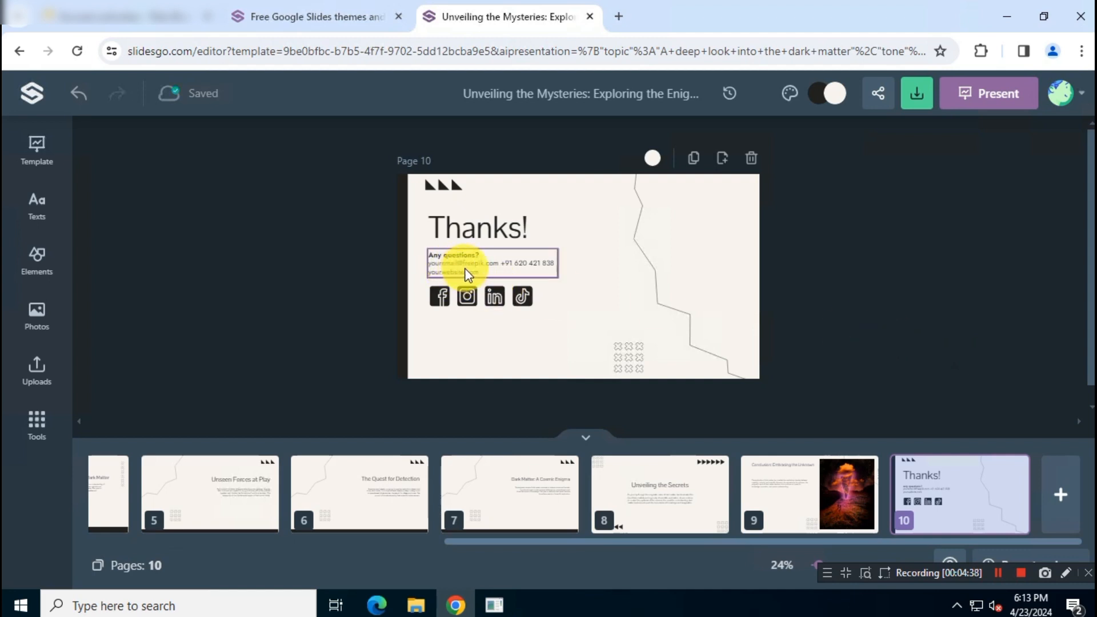
pyautogui.doubleClick(465, 269)
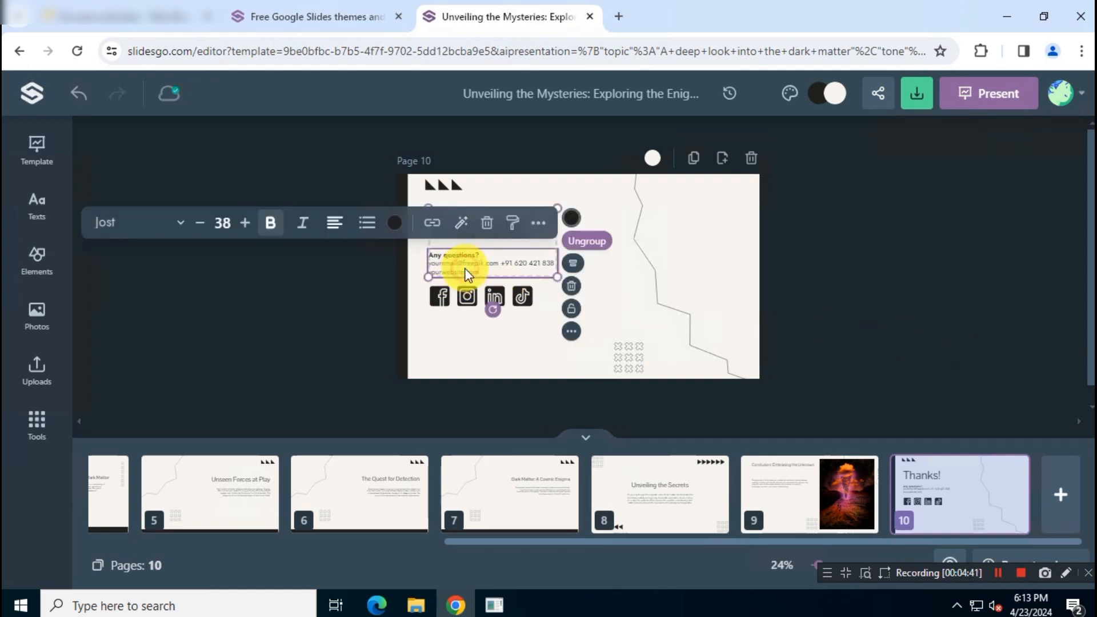
pyautogui.doubleClick(465, 271)
pyautogui.write('Thi')
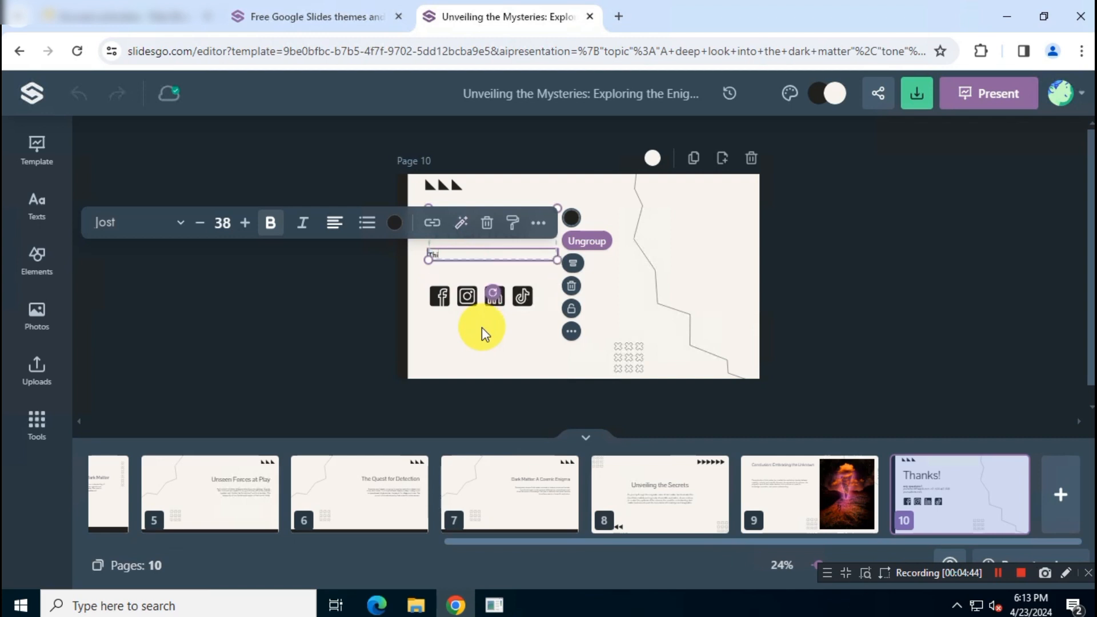
pyautogui.write('s Is Mr. Freemium')
pyautogui.click(799, 253)
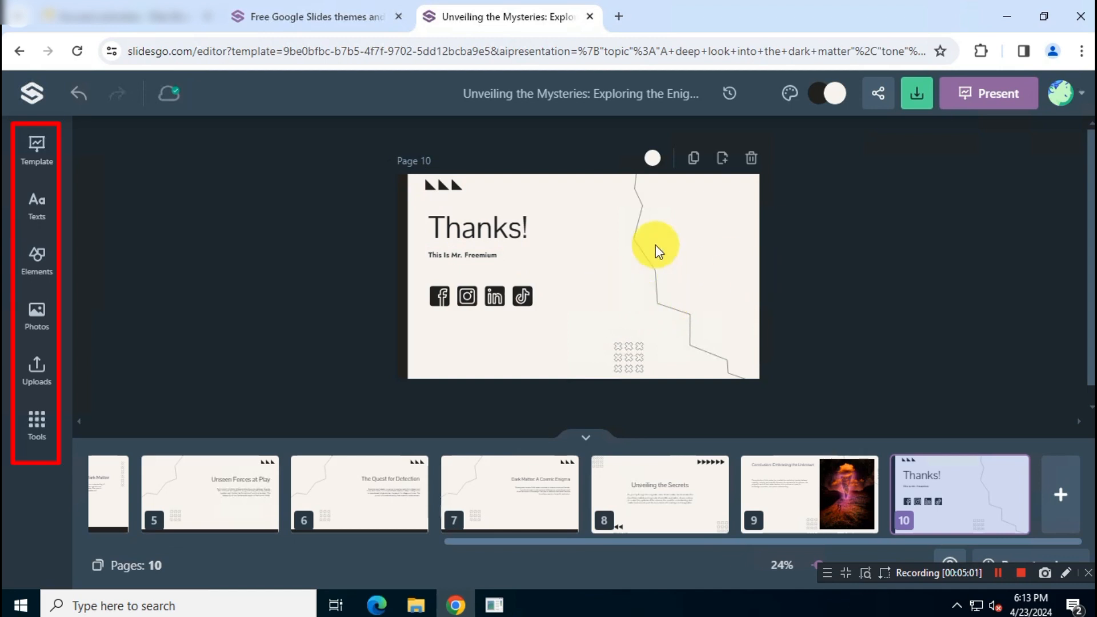
# Examine the editor's template, text, element, photo, upload and tool options for customizing the slides.
pyautogui.click(35, 154)
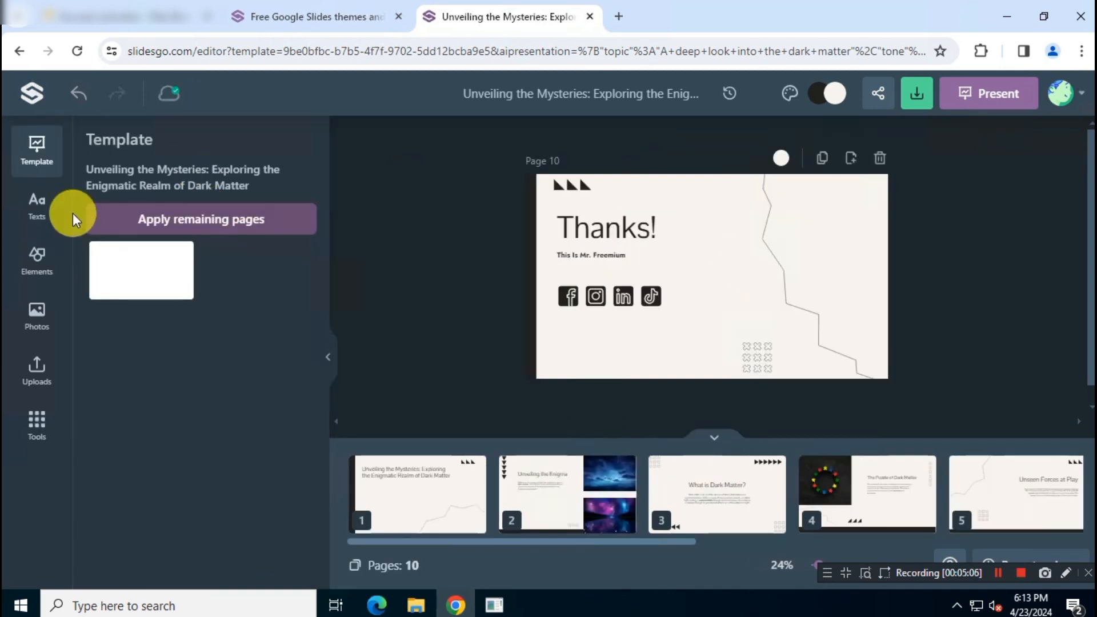
pyautogui.click(32, 203)
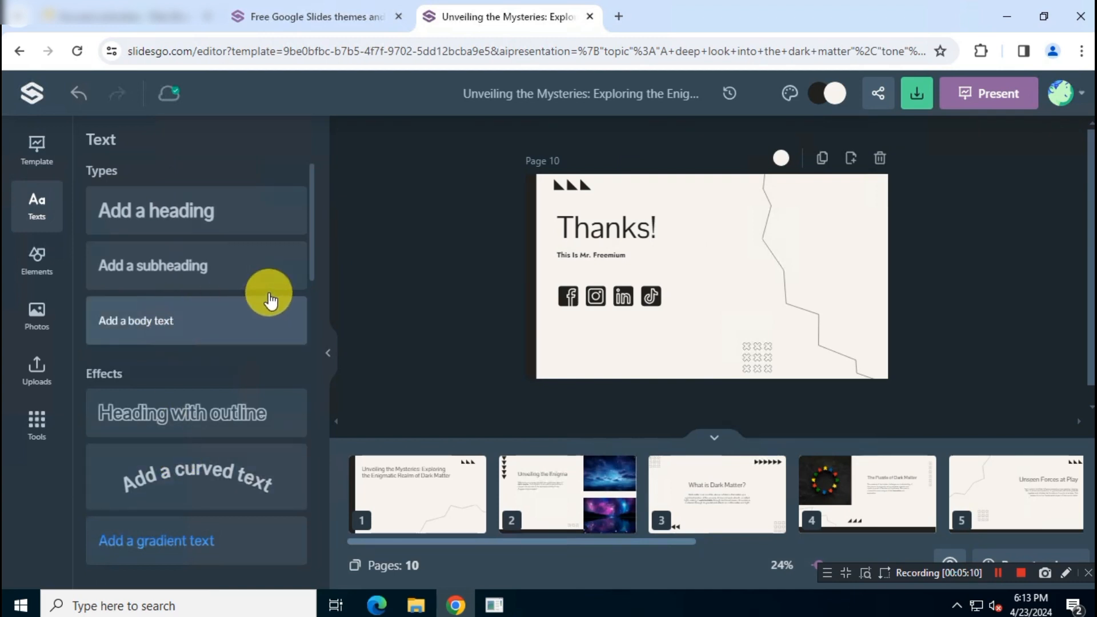
pyautogui.click(35, 267)
pyautogui.scroll(-4, 231, 294)
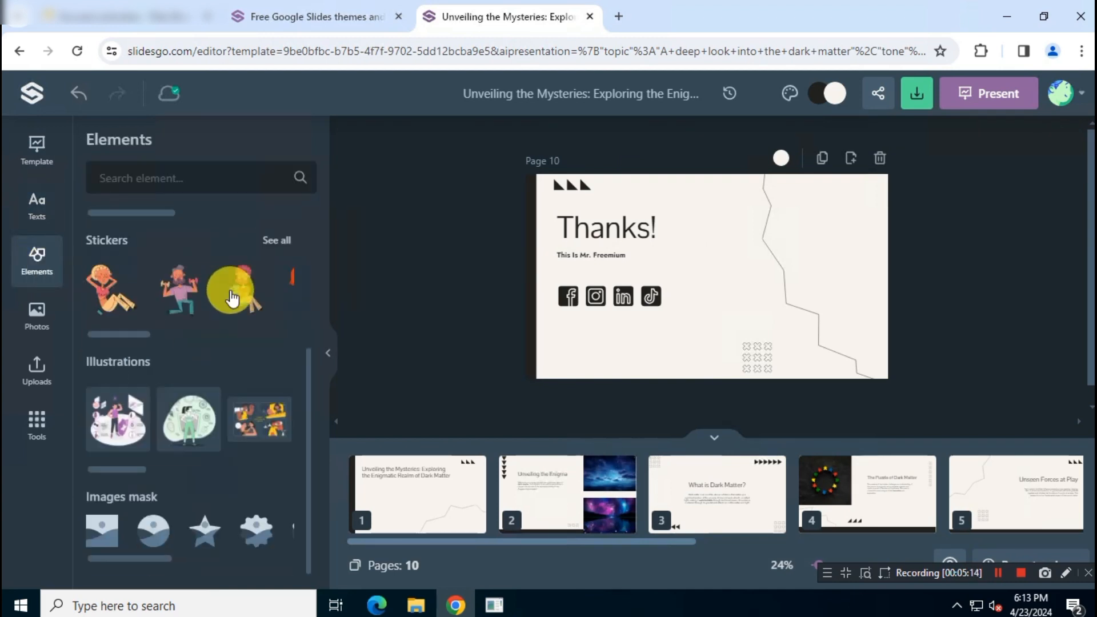
pyautogui.click(38, 314)
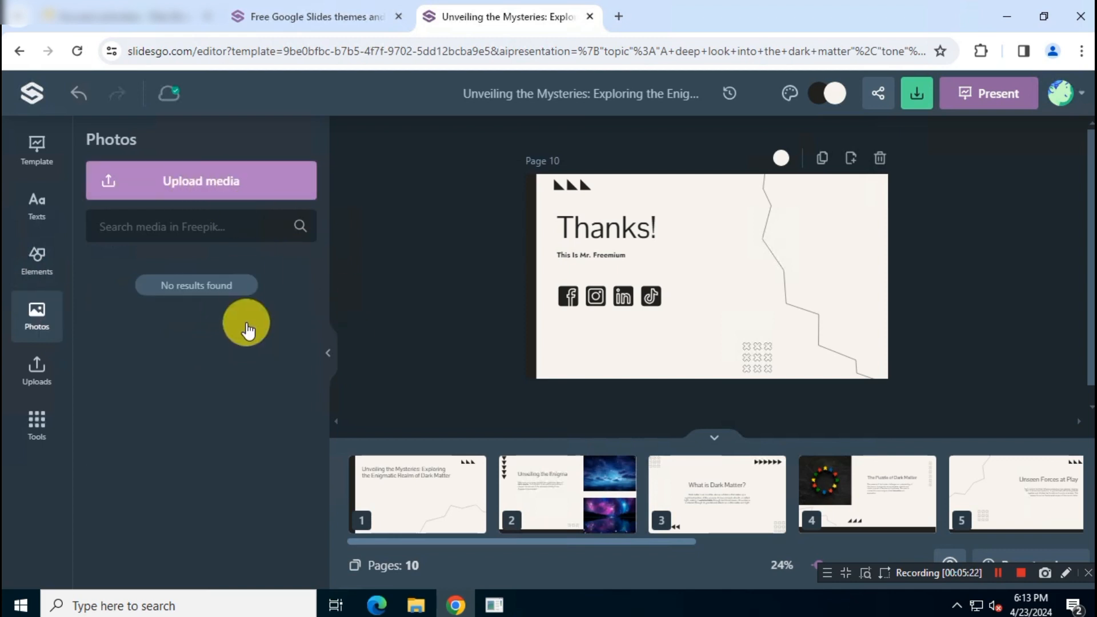
pyautogui.click(33, 373)
pyautogui.click(46, 434)
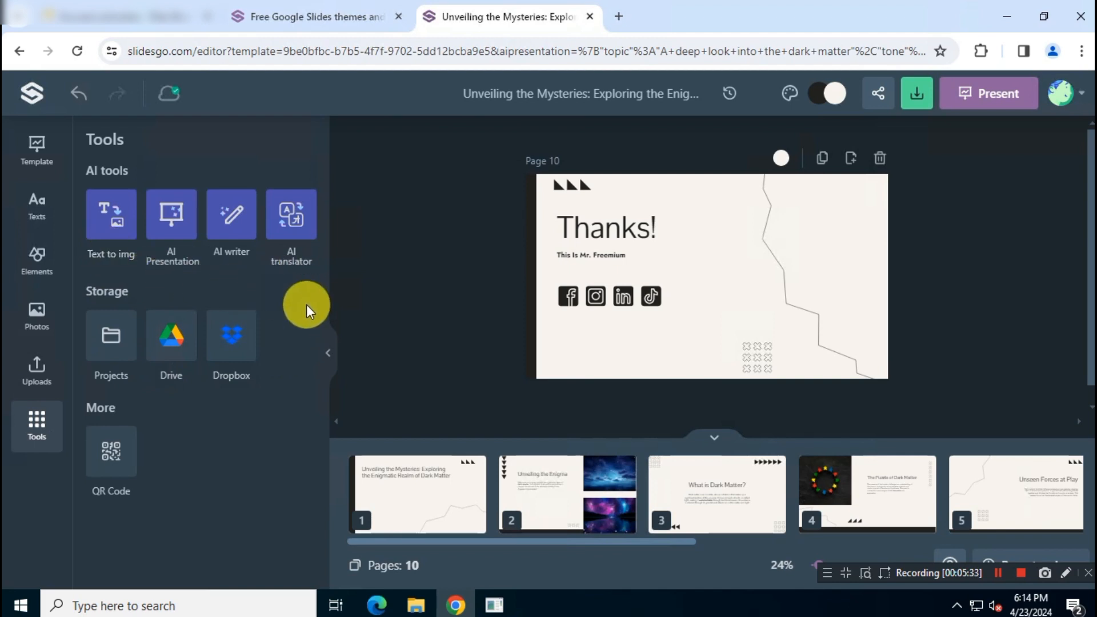
pyautogui.click(334, 354)
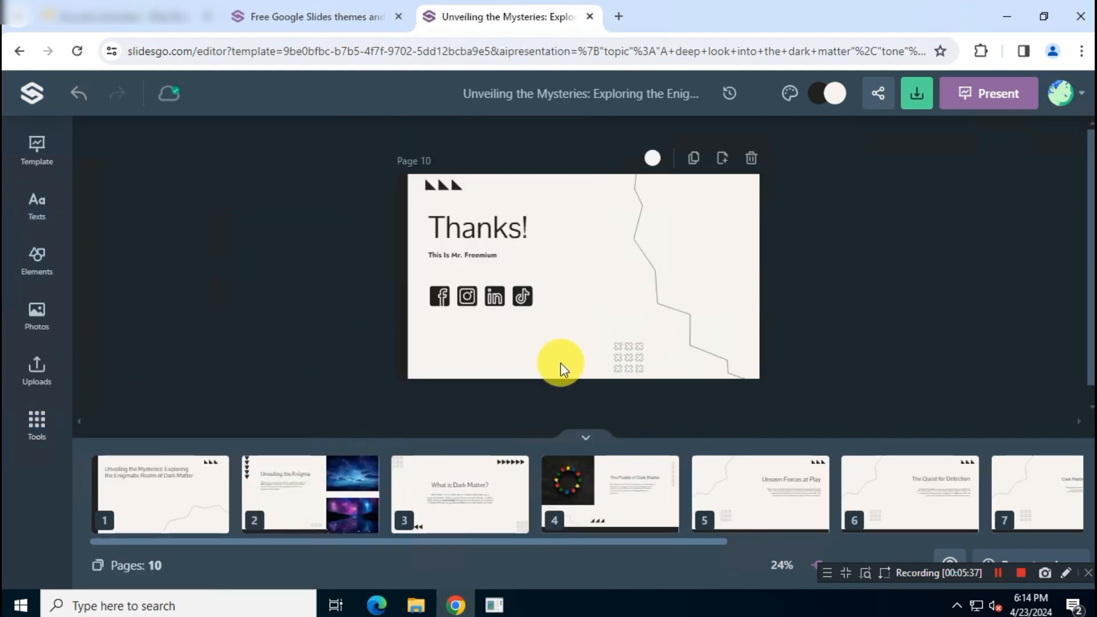
# Download all 10 pages of the presentation as a PDF.
pyautogui.click(920, 97)
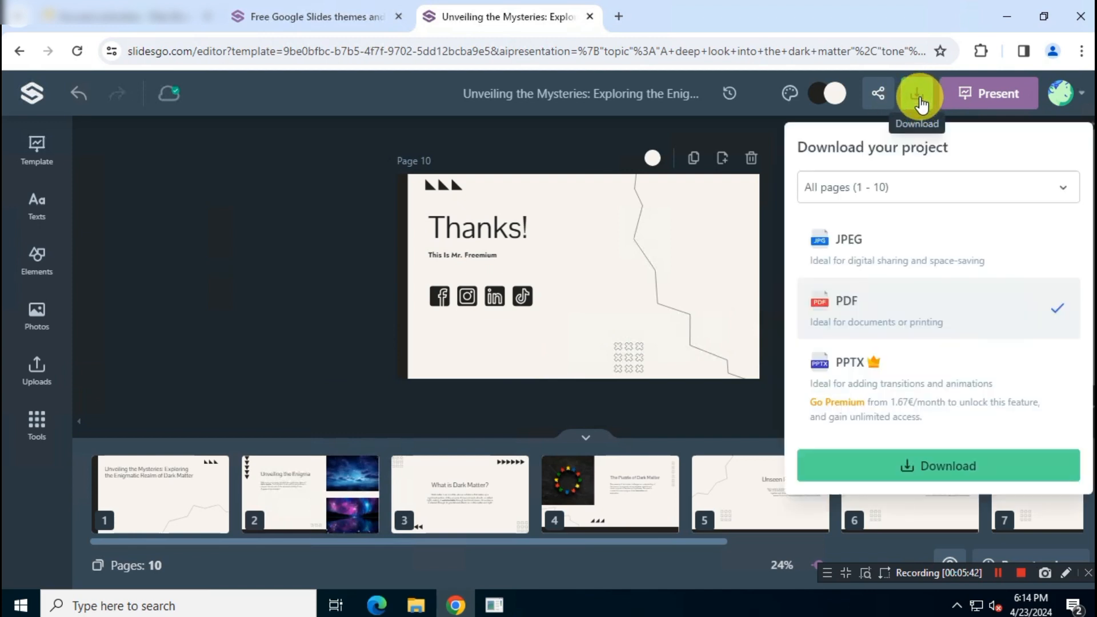
pyautogui.click(972, 189)
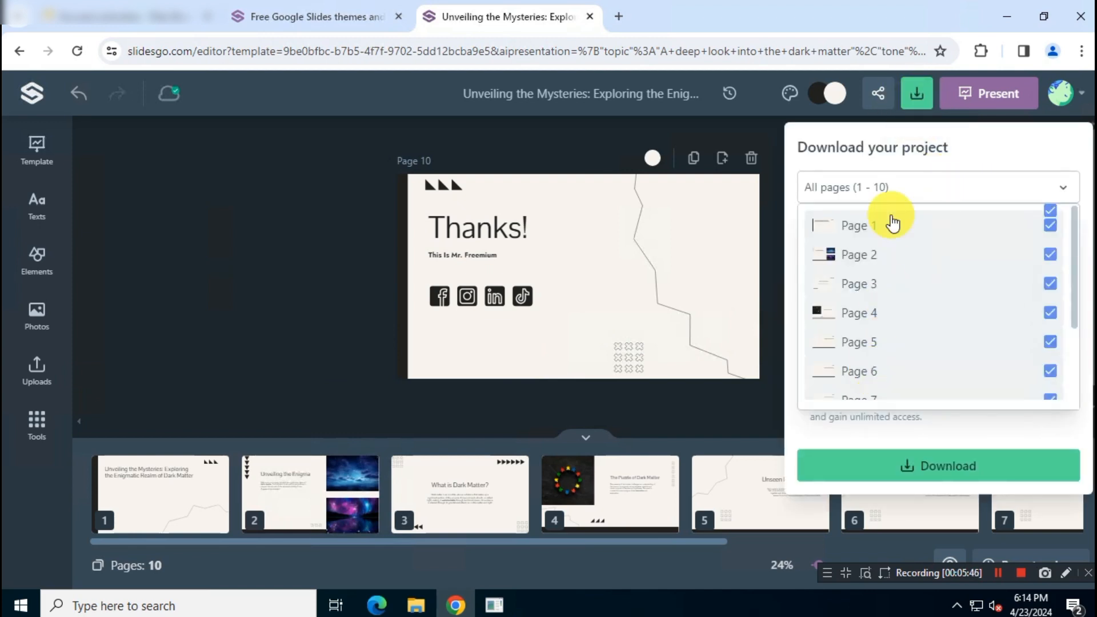
pyautogui.click(931, 191)
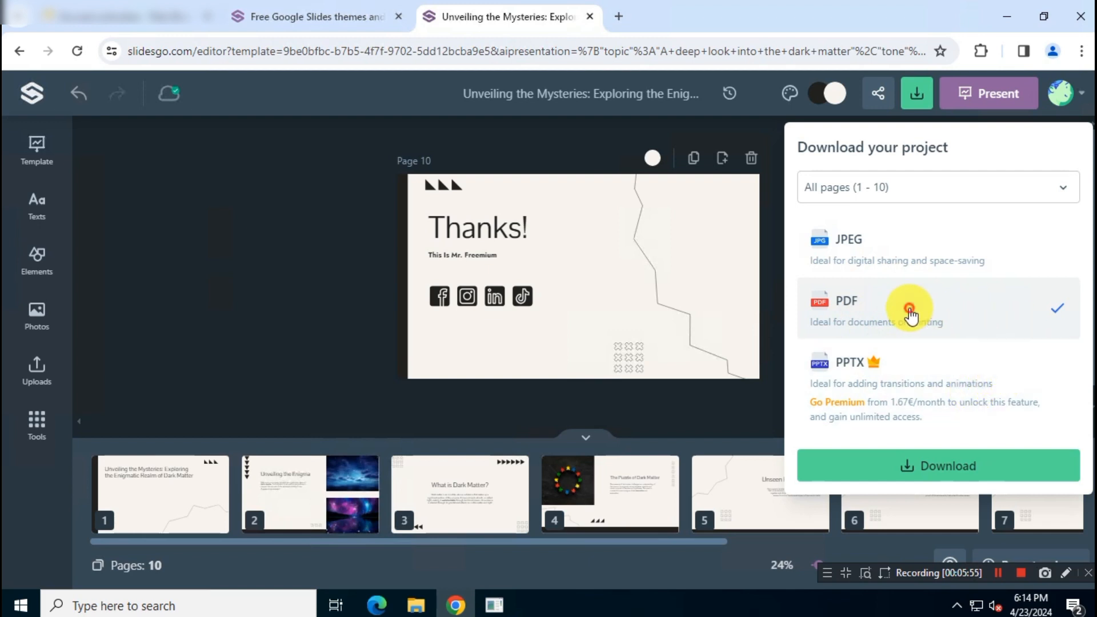
pyautogui.click(981, 463)
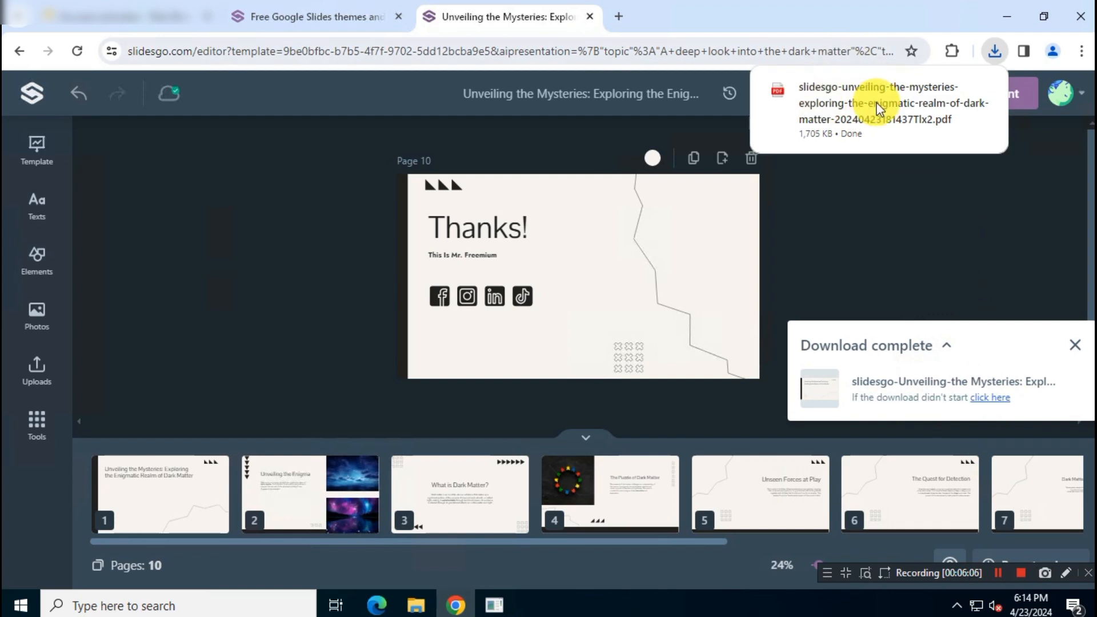
# Show the downloaded presentation PDF in its folder and open it with Google Chrome.
pyautogui.moveTo(836, 102)
pyautogui.click(951, 93)
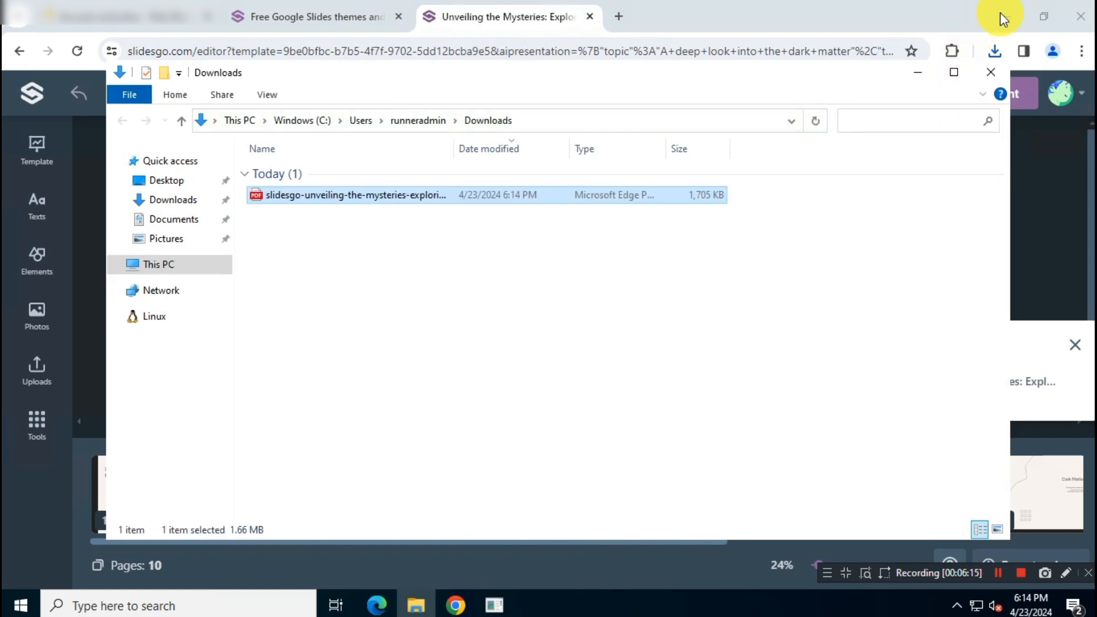
pyautogui.click(1001, 14)
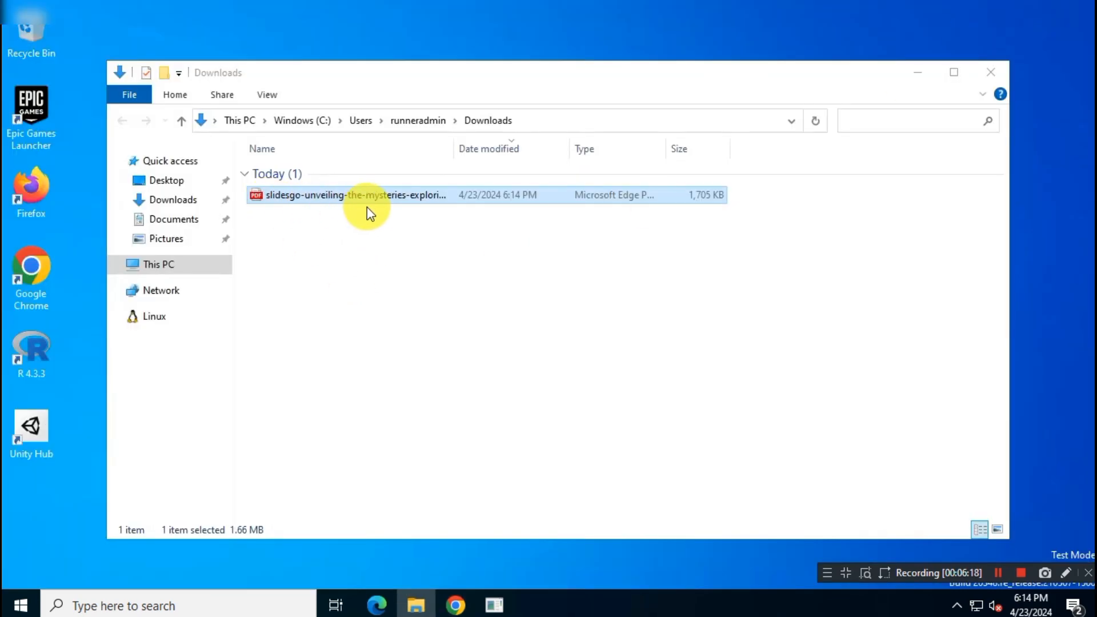
pyautogui.doubleClick(418, 196)
pyautogui.rightClick(420, 201)
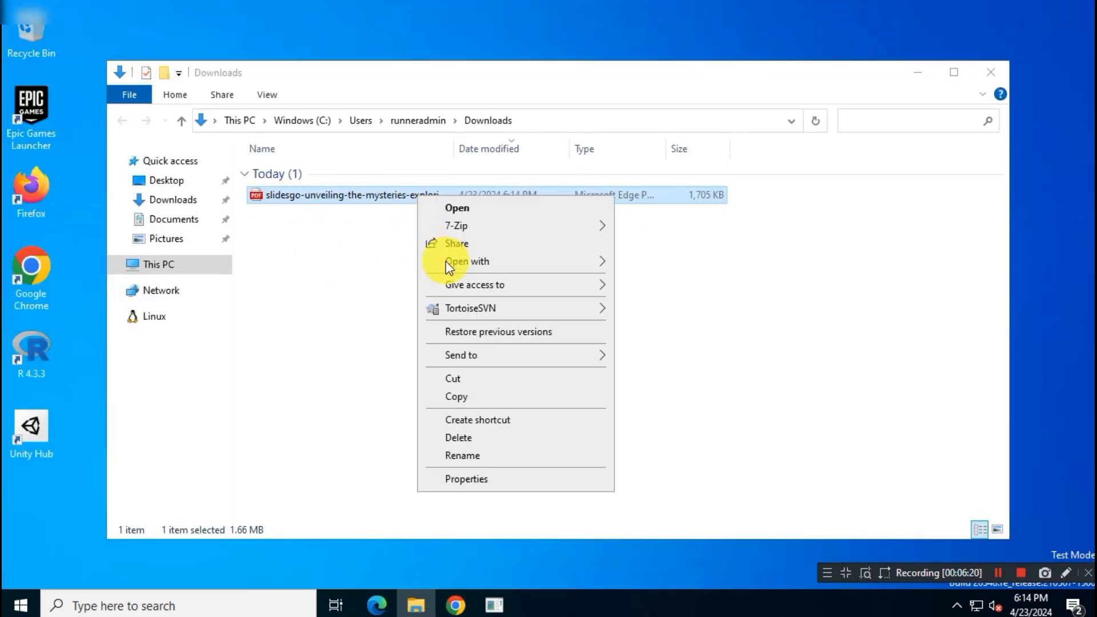
pyautogui.moveTo(566, 262)
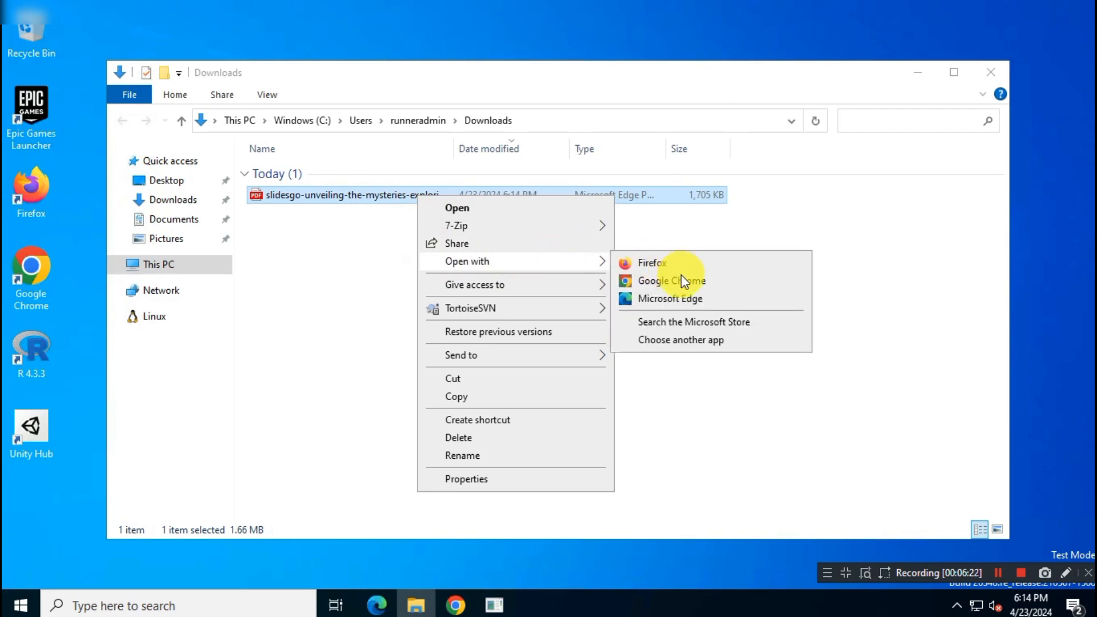
pyautogui.click(742, 281)
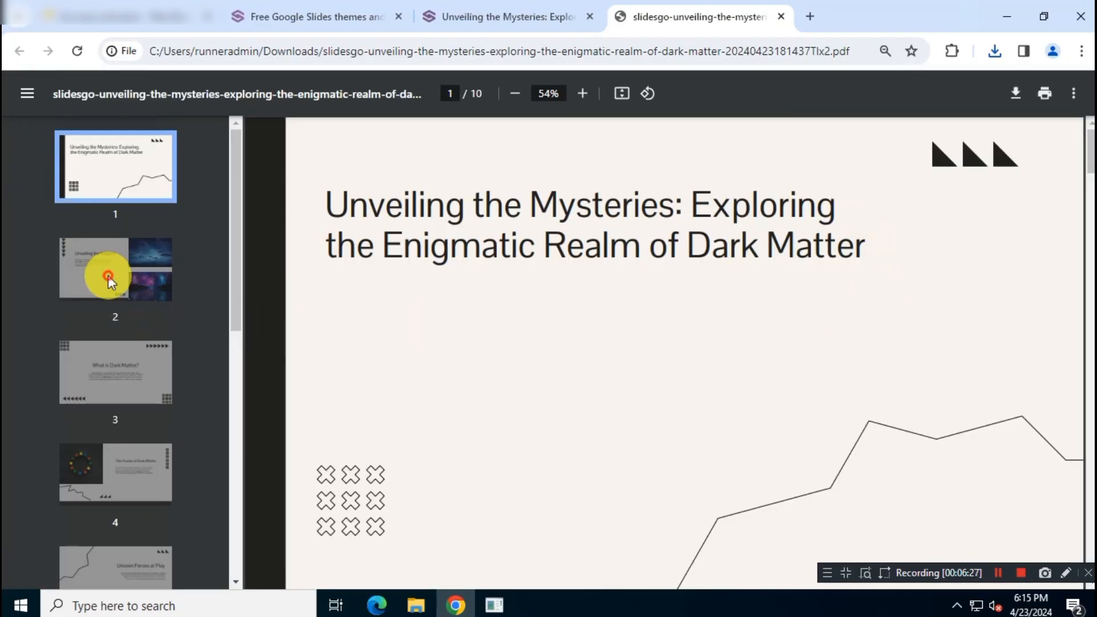
# Look through the opening pages of the downloaded dark matter PDF.
pyautogui.click(109, 280)
pyautogui.click(91, 393)
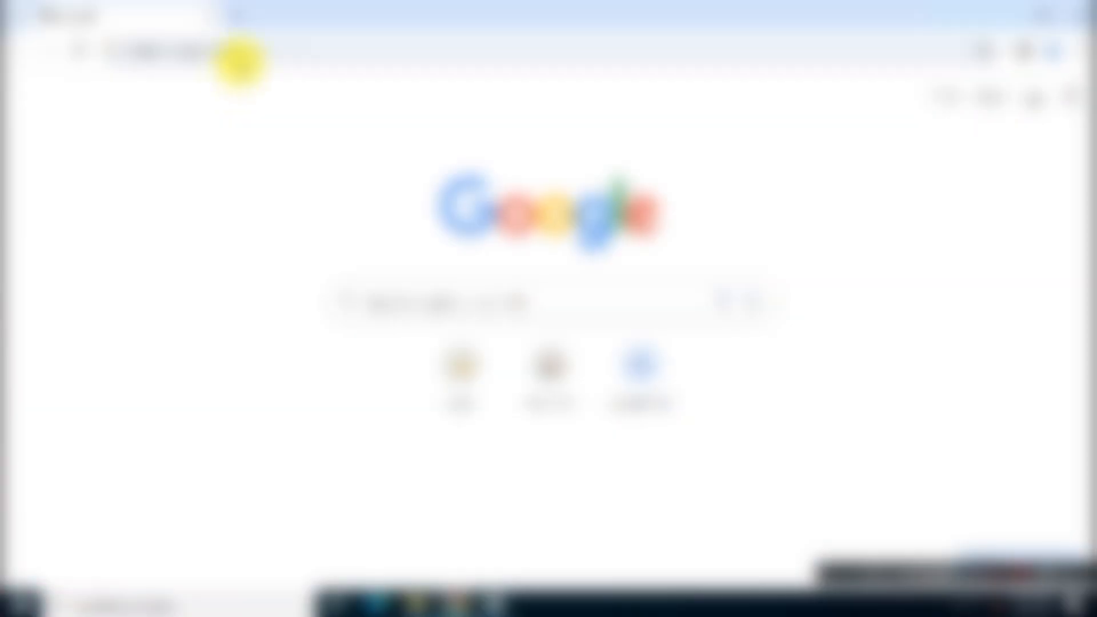
# Search Google for "PDF to PPT" and dismiss the sign-in prompt by staying signed out.
pyautogui.click(244, 51)
pyautogui.write('PD')
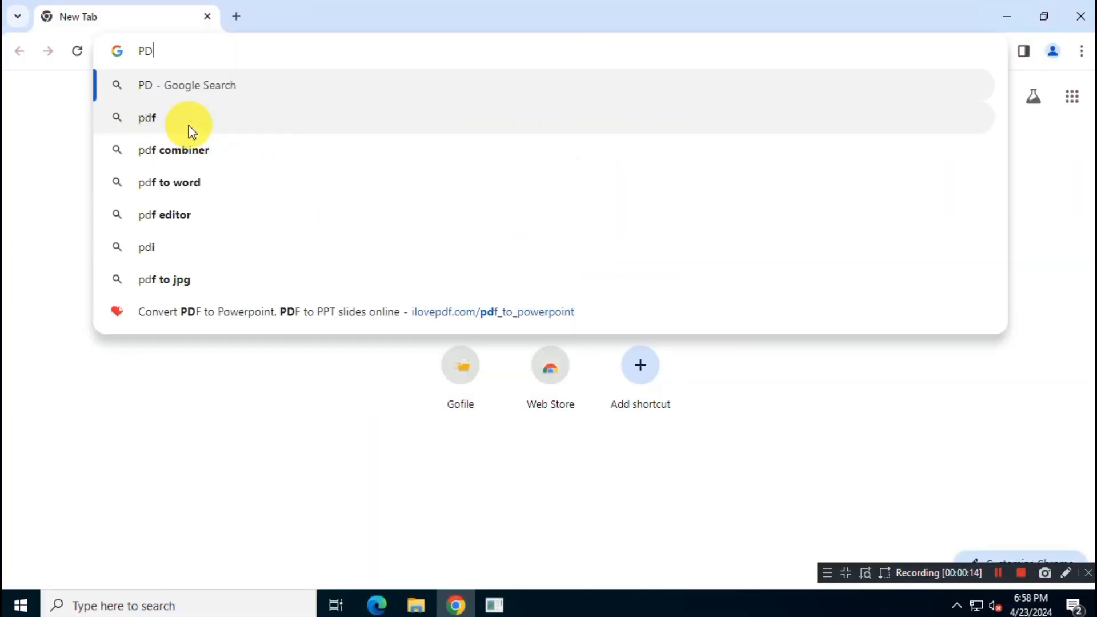
pyautogui.write('F to PPT')
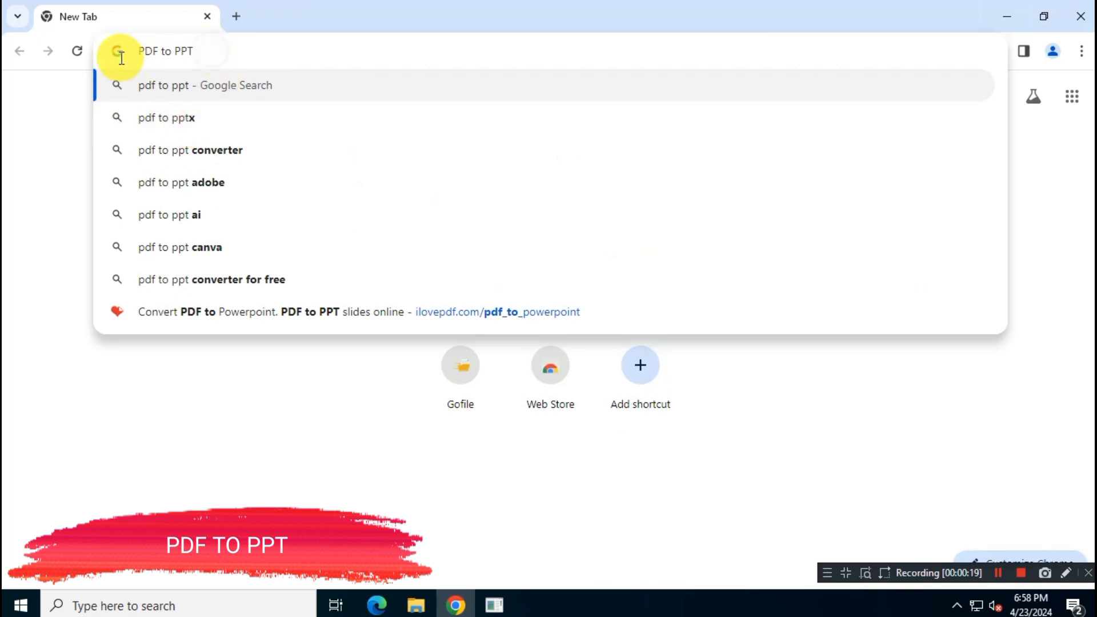
pyautogui.moveTo(211, 52); pyautogui.dragTo(121, 57)
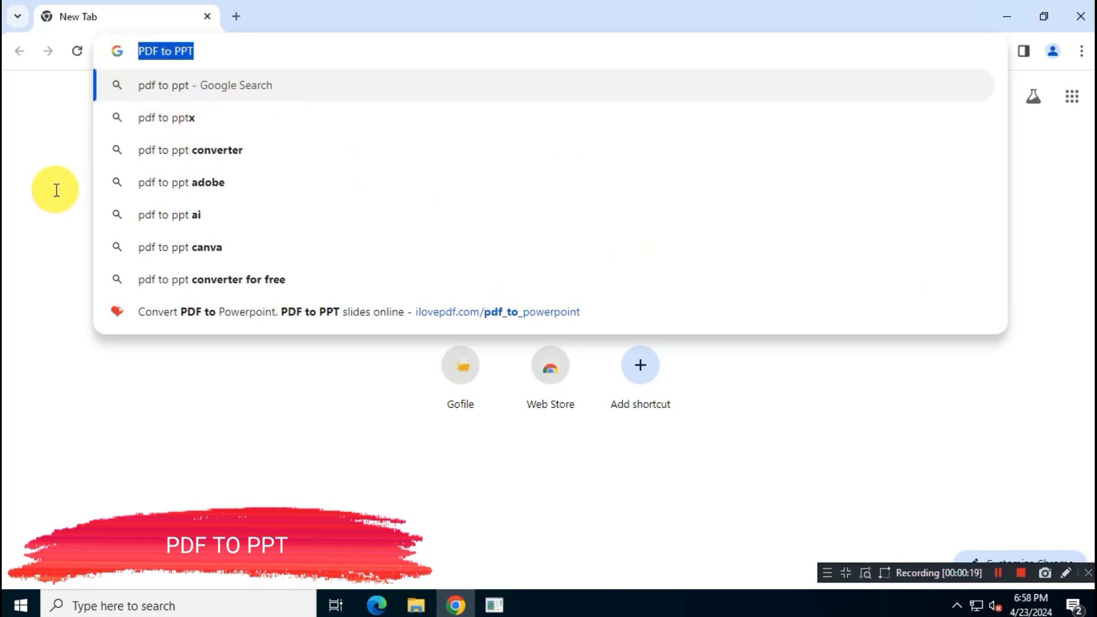
pyautogui.press('Return')
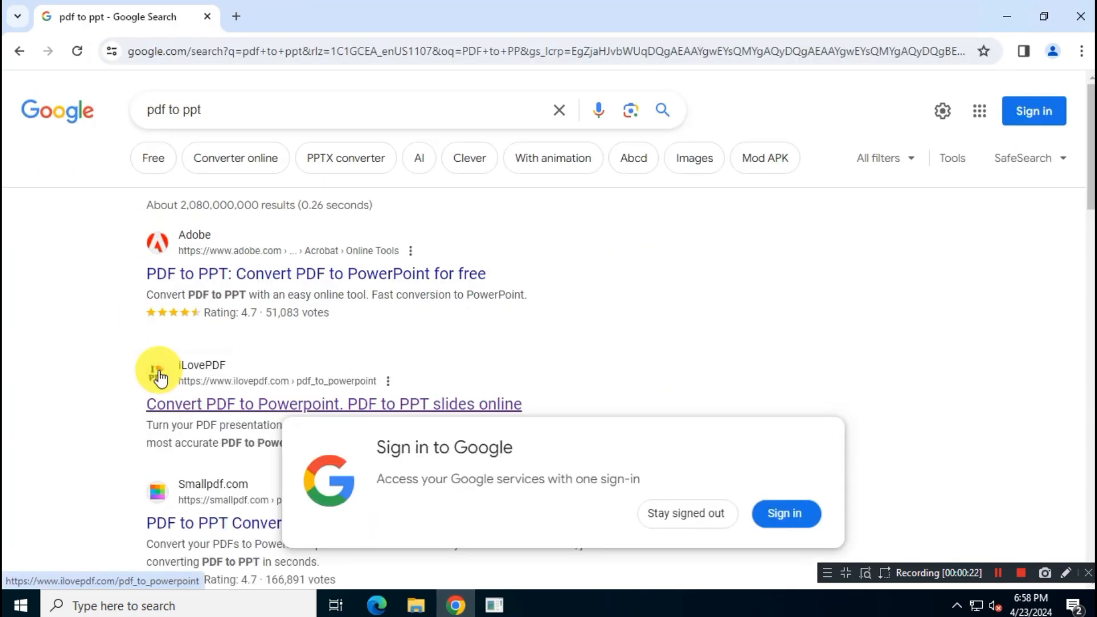
pyautogui.click(690, 513)
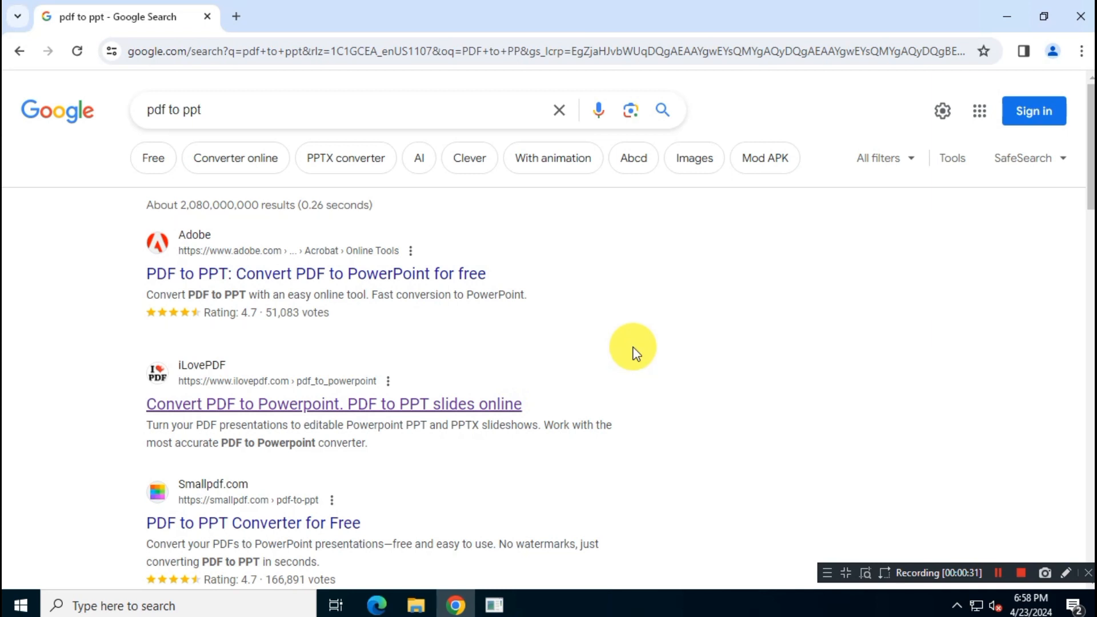
# Open Adobe's "PDF to PPT: Convert PDF to PowerPoint for free" result in a new tab and switch to it.
pyautogui.rightClick(367, 274)
pyautogui.click(423, 290)
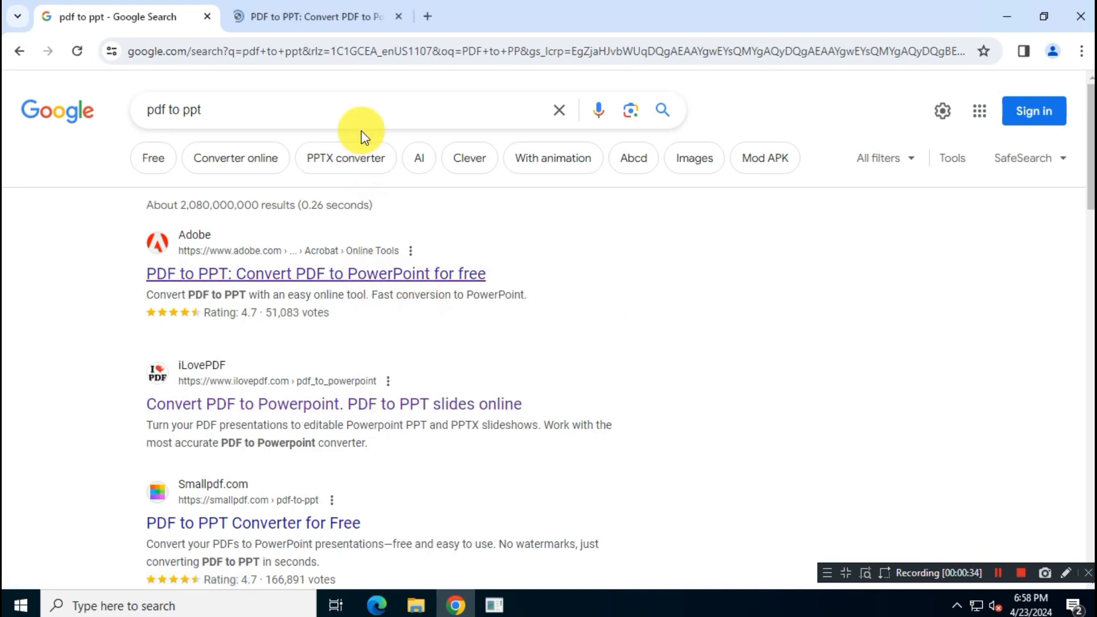
pyautogui.click(317, 17)
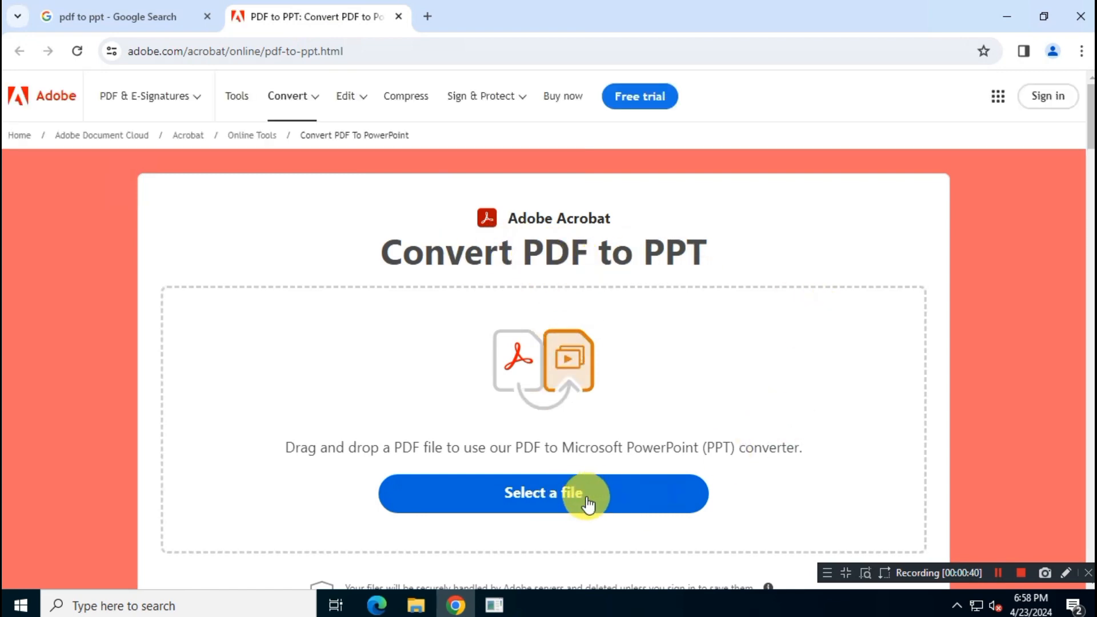
# Upload the slidesgo-unveiling-the-mysteries PDF from the Downloads folder and convert it to PowerPoint.
pyautogui.click(616, 496)
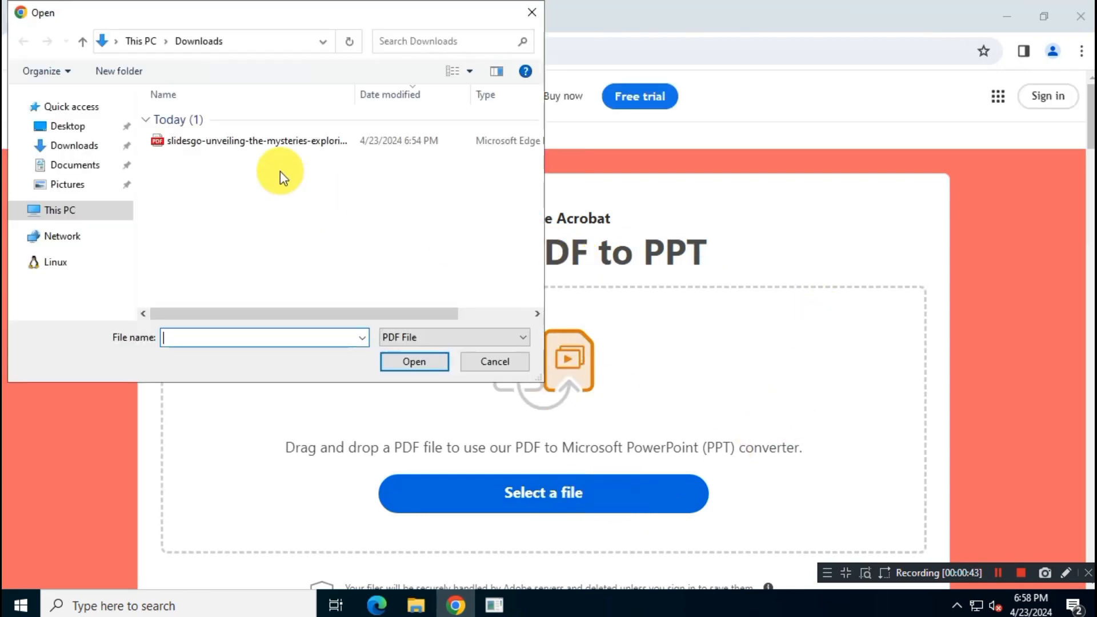
pyautogui.click(308, 140)
pyautogui.click(430, 364)
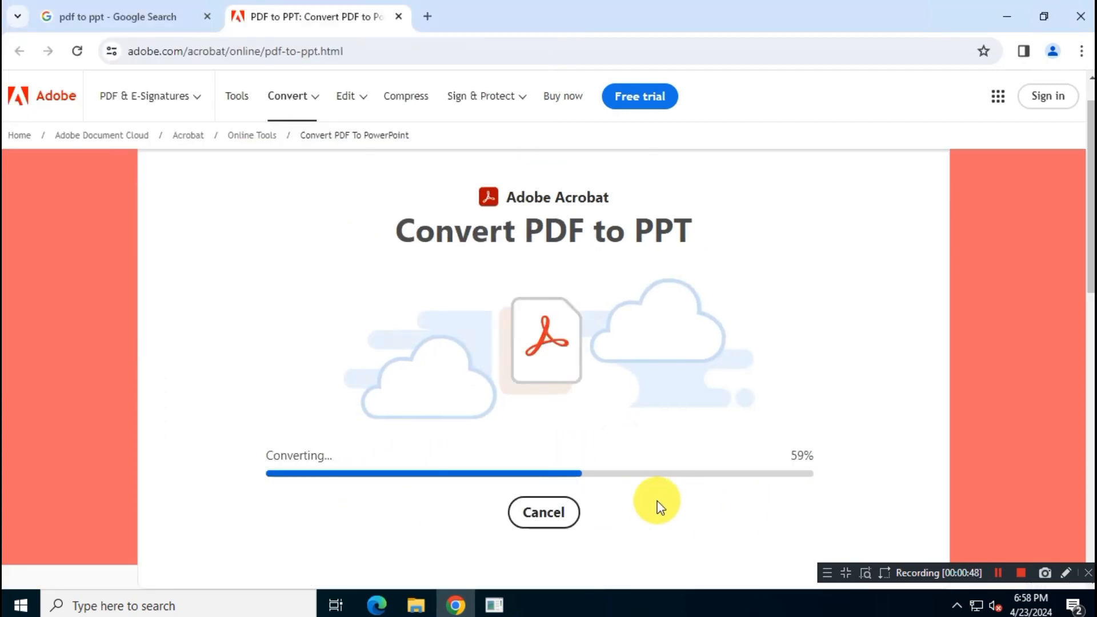
pyautogui.scroll(-1, 862, 436)
pyautogui.scroll(1, 861, 436)
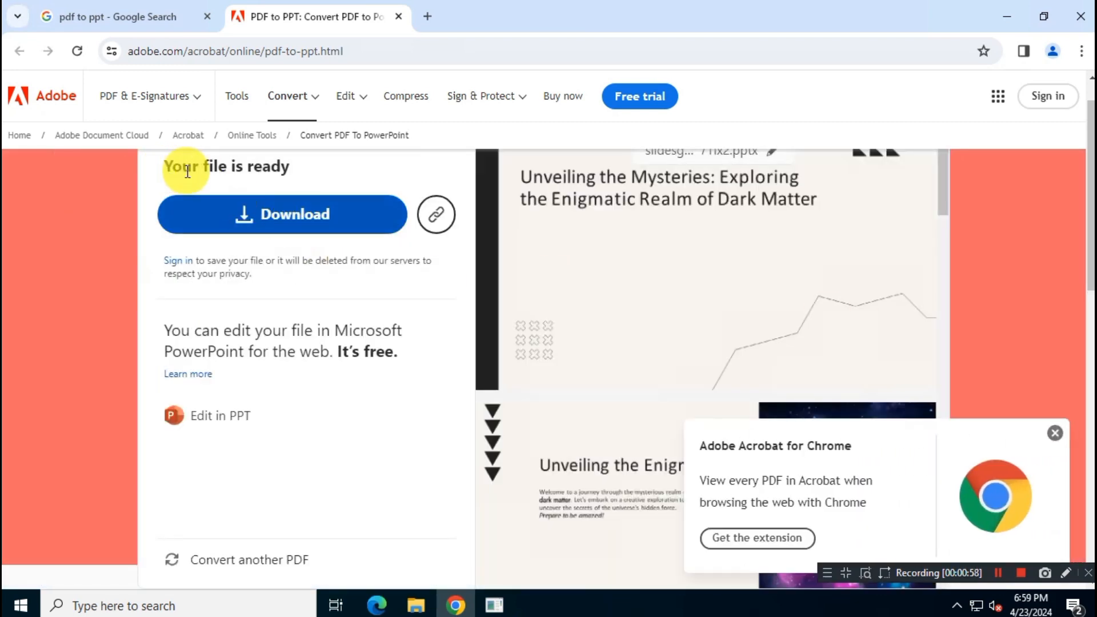
# Download the converted PPTX file and open it from the Downloads folder.
pyautogui.click(266, 217)
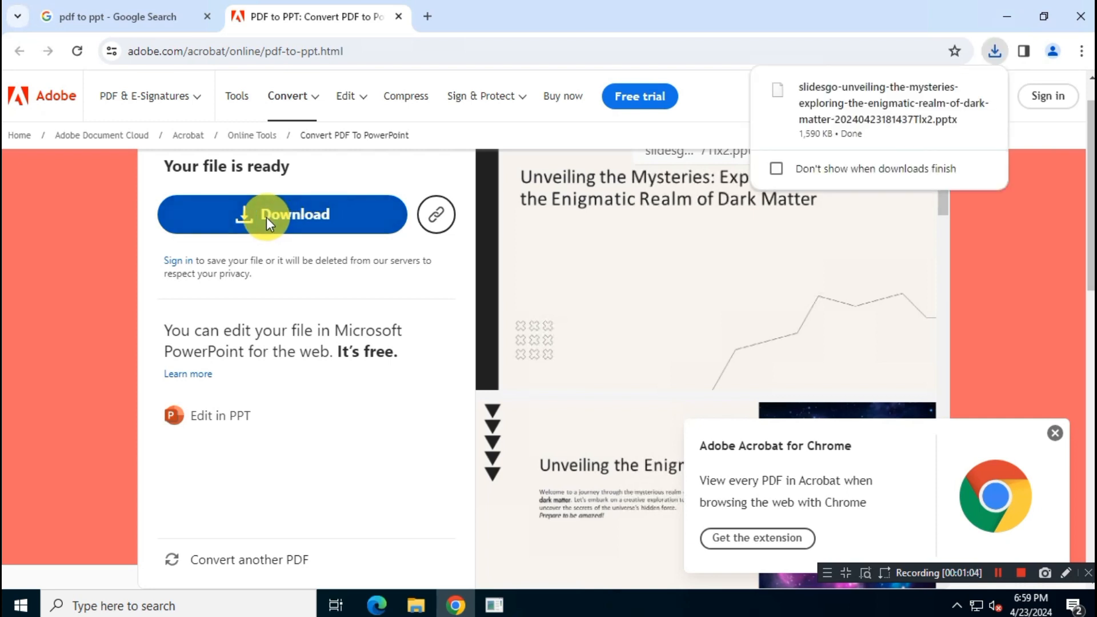
pyautogui.click(951, 89)
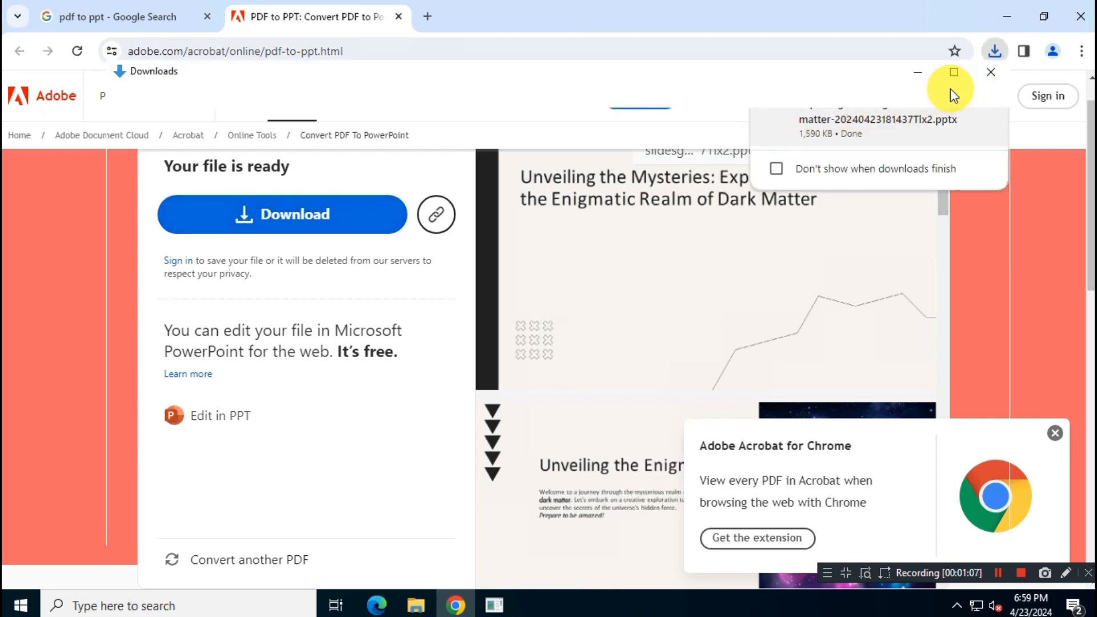
pyautogui.click(1004, 20)
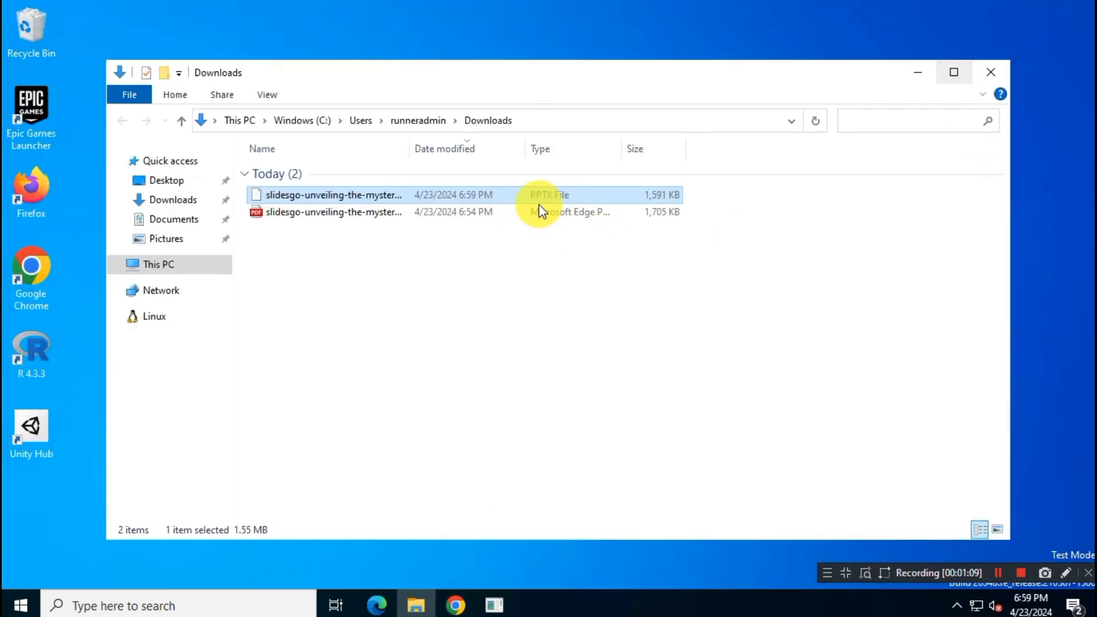
pyautogui.doubleClick(478, 198)
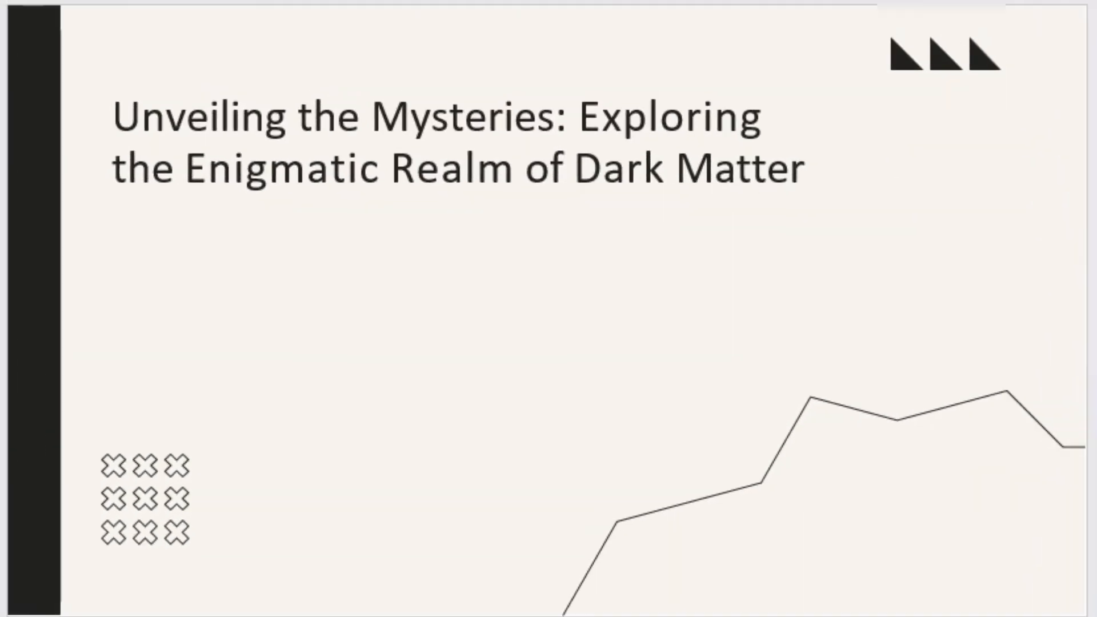
# Page through the converted PowerPoint slides from the title to "Thanks!" to check their text, images and layout.
pyautogui.press('Down')
pyautogui.press('Down')
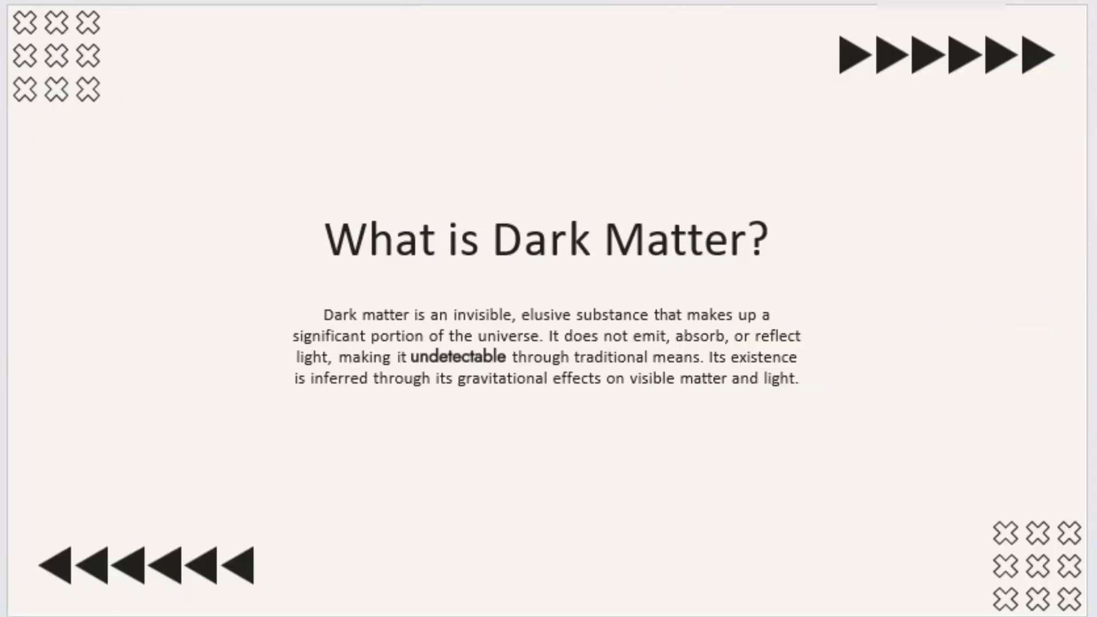
pyautogui.press('Down')
pyautogui.press('Down')
pyautogui.press('Down')
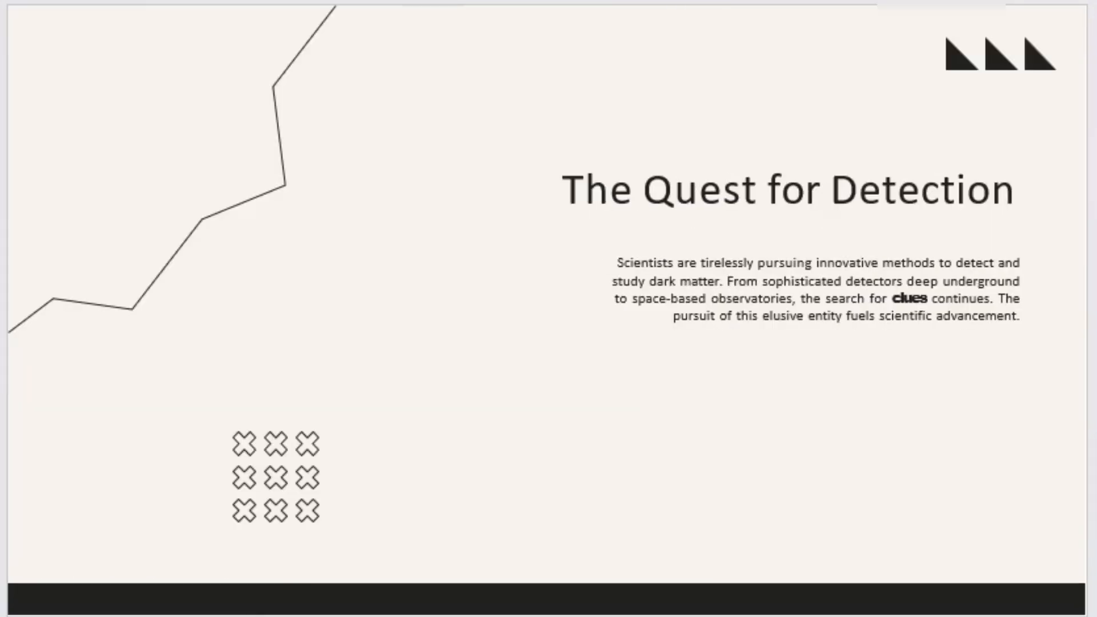
pyautogui.press('Down')
pyautogui.press('Down')
pyautogui.press('Down')
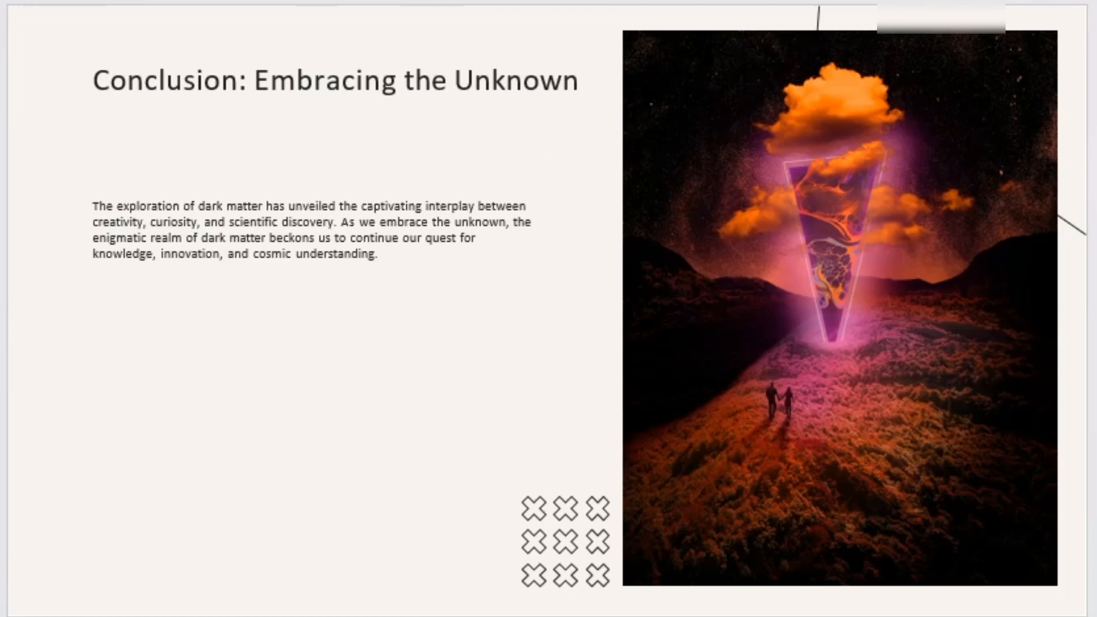
pyautogui.press('Down')
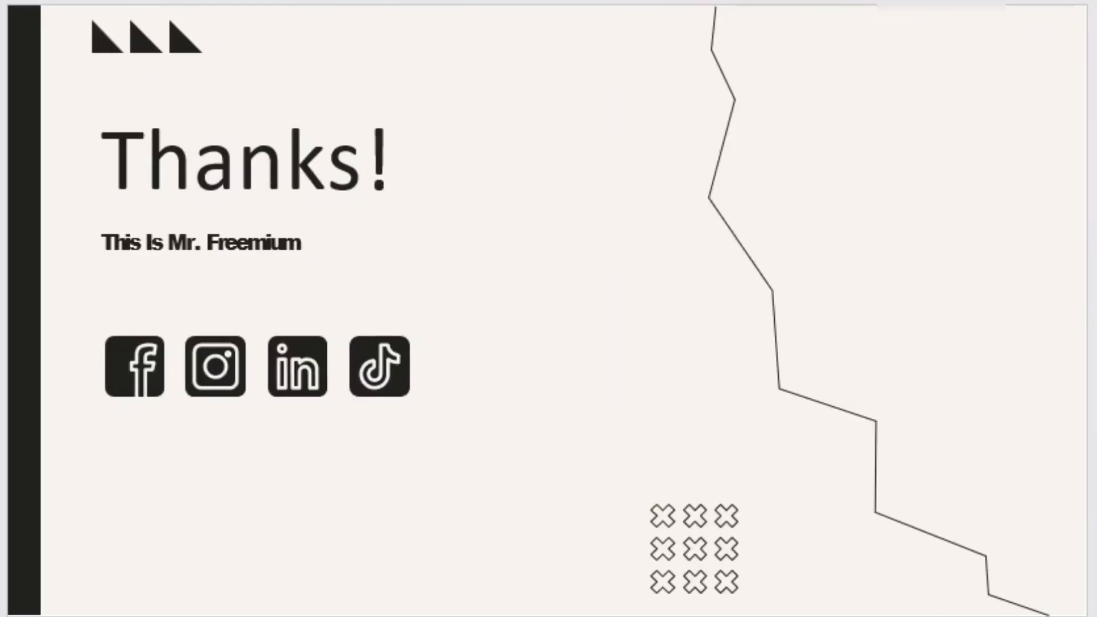
pyautogui.press('Up')
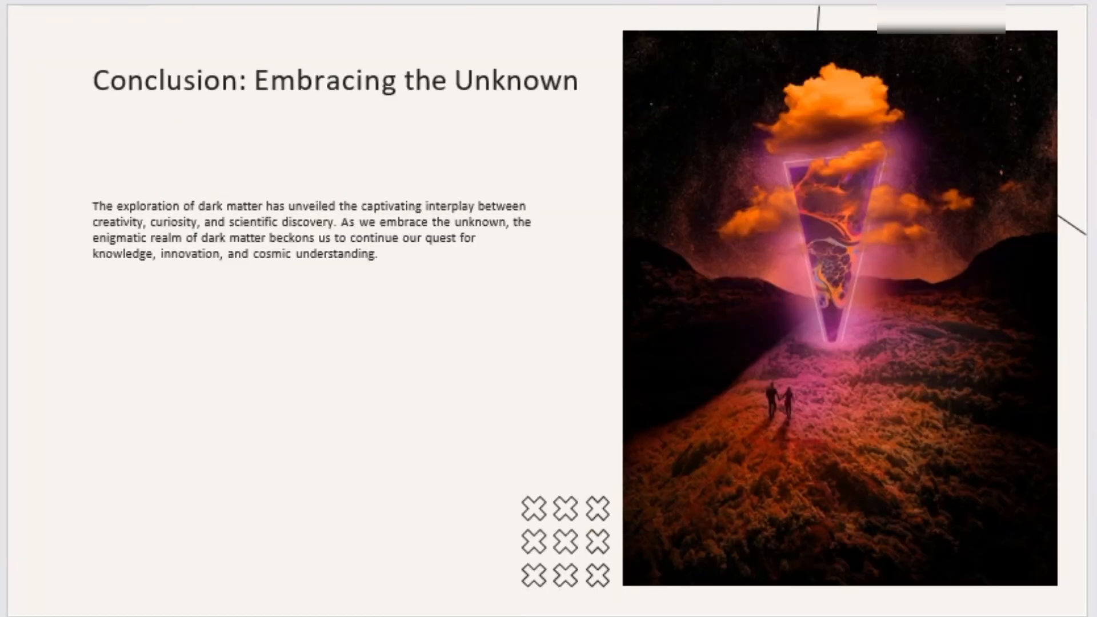